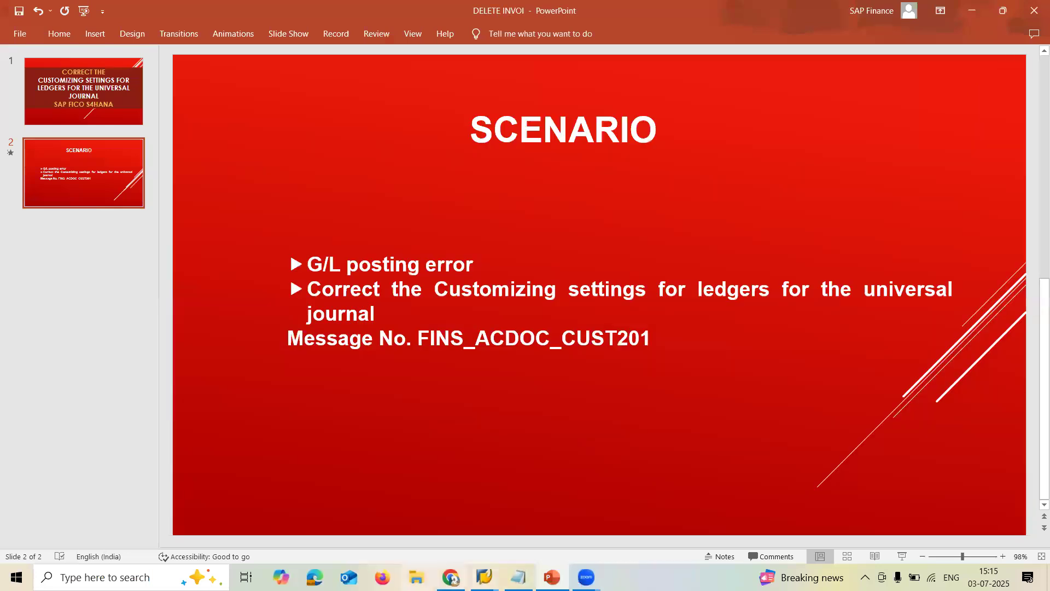
Restart transaction F-02 and fill the document dates from recent entries.
mouse_move(484, 575)
click(475, 548)
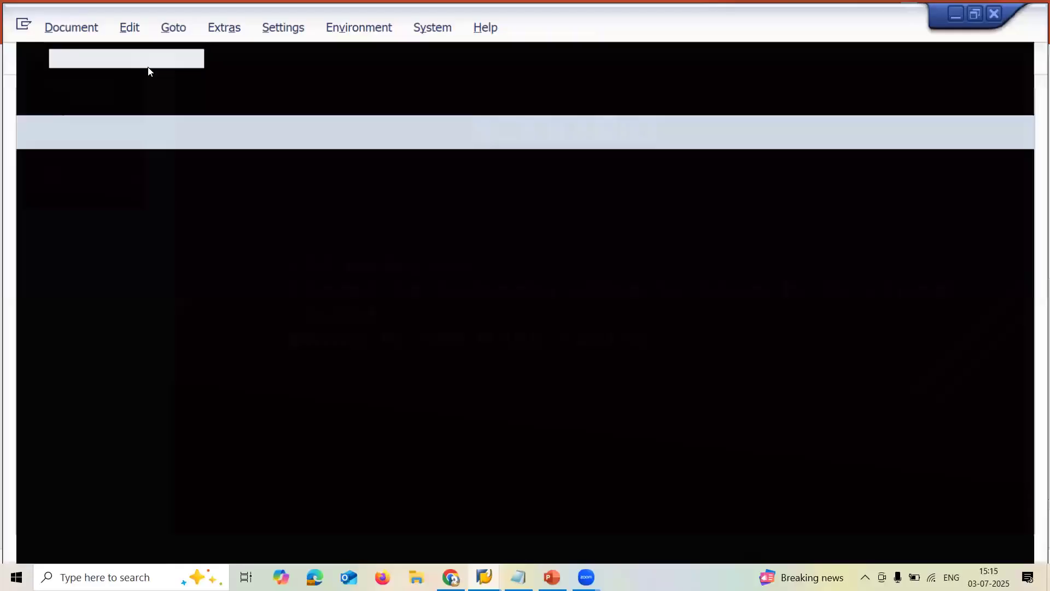
click(140, 52)
text(/)
text(n)
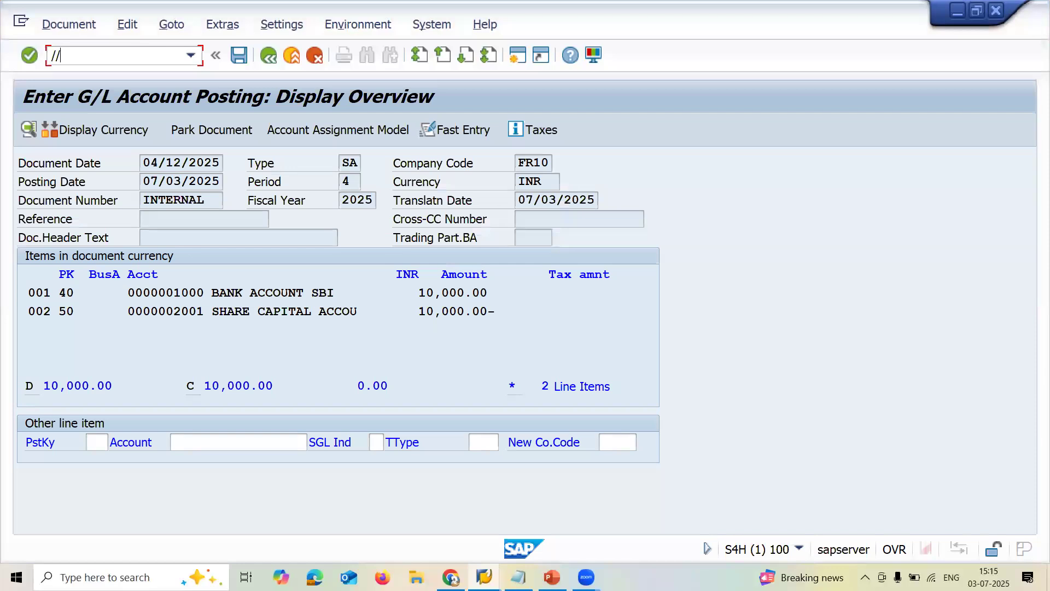
key(Return)
text(/nf-02)
key(Return)
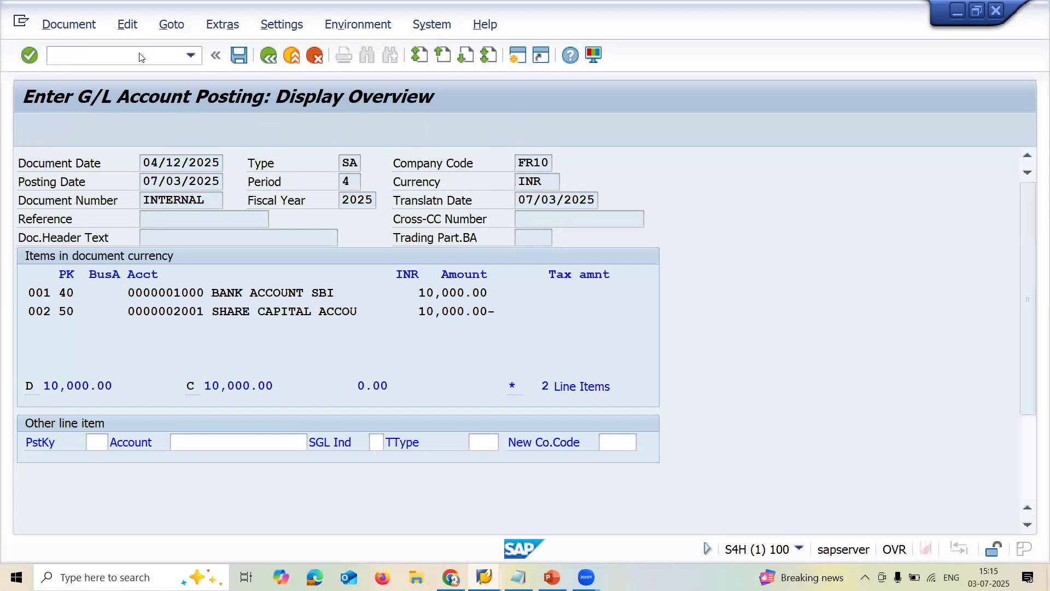
key(BackSpace)
key(Down)
key(Return)
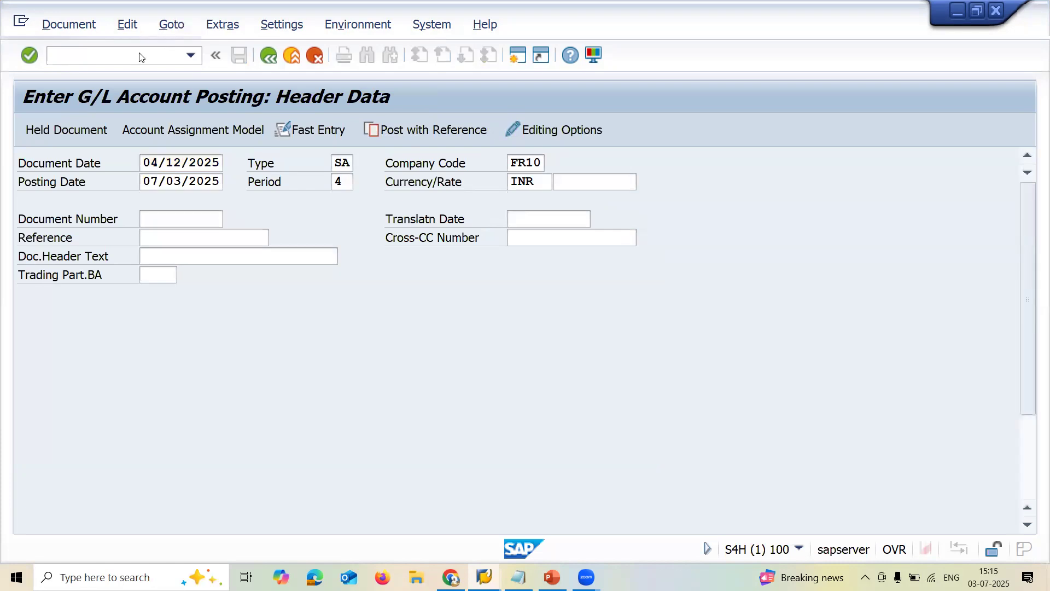
Check the header values: document type SA, company code FR10, currency INR.
text(40)
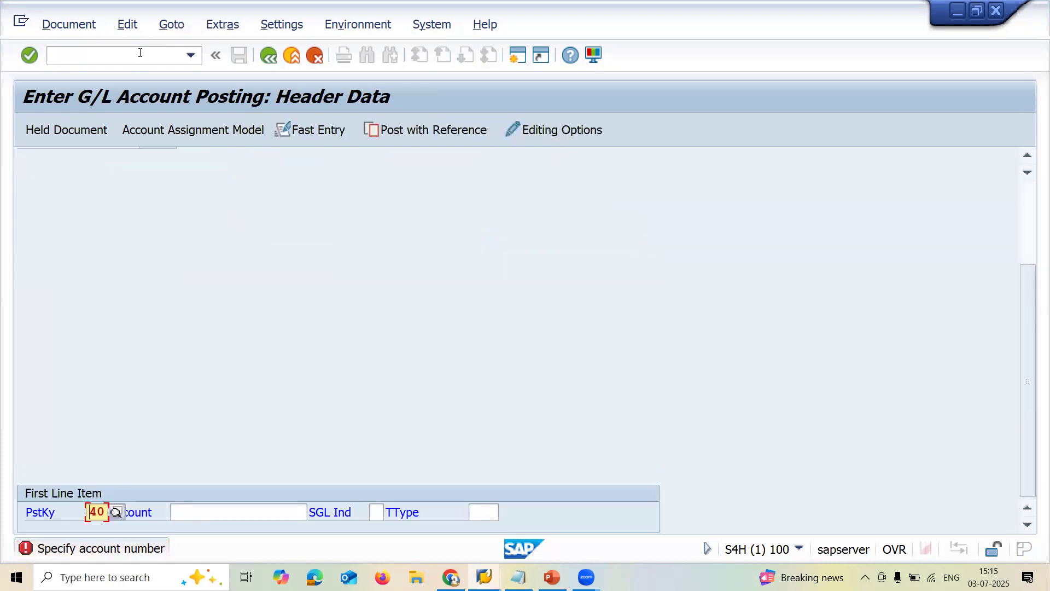
scroll(1031, 314, up, 5)
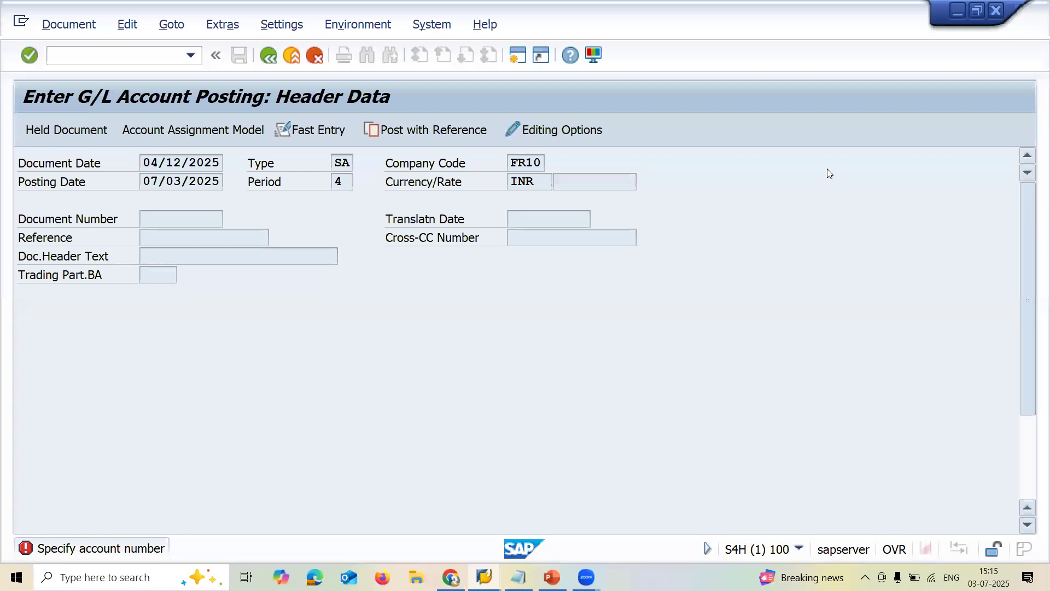
click(335, 162)
double_click(335, 162)
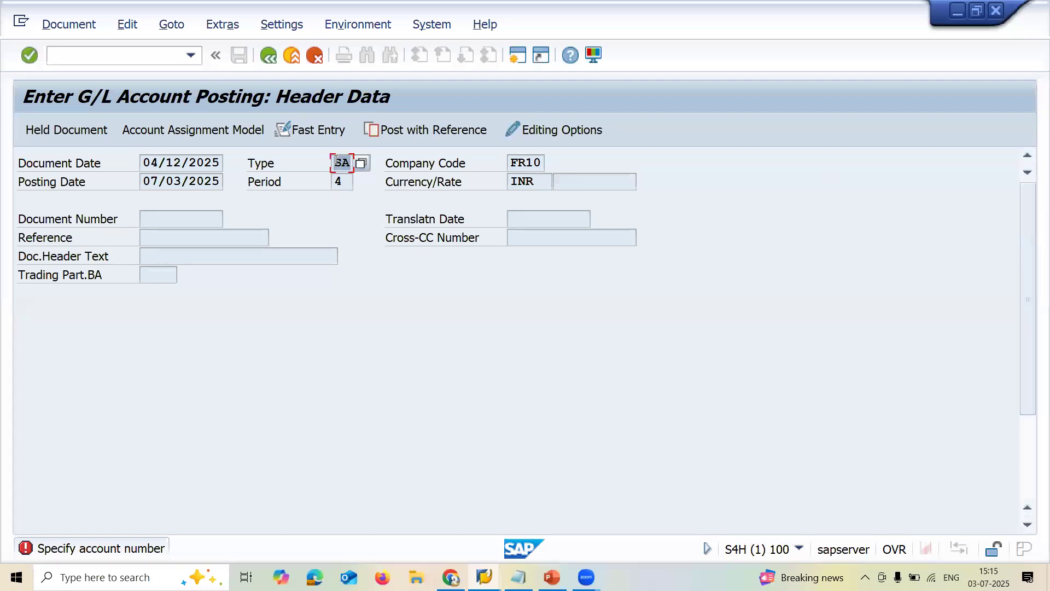
click(509, 161)
double_click(510, 160)
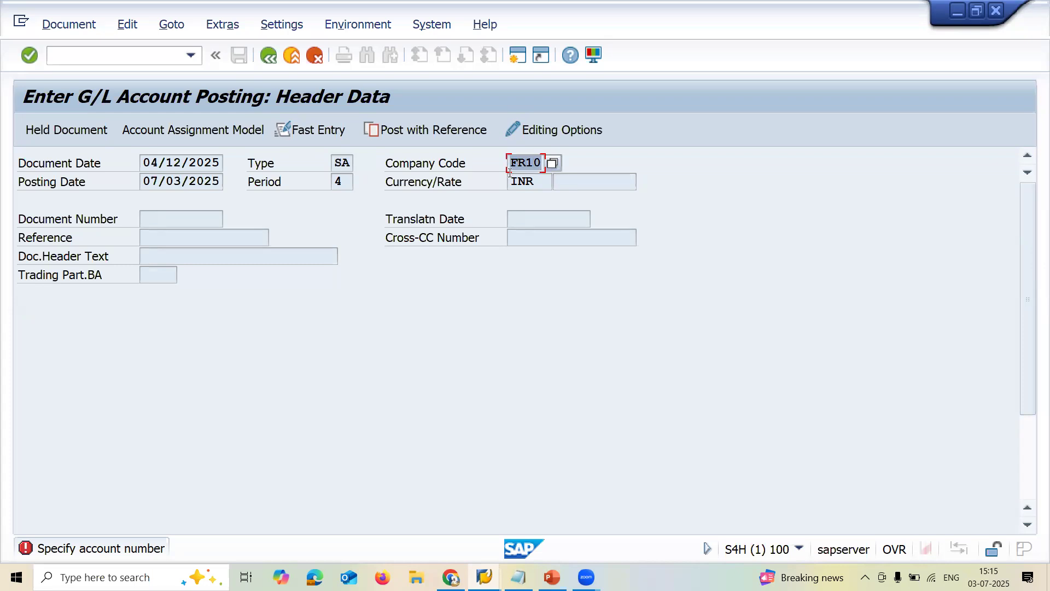
click(544, 189)
double_click(543, 190)
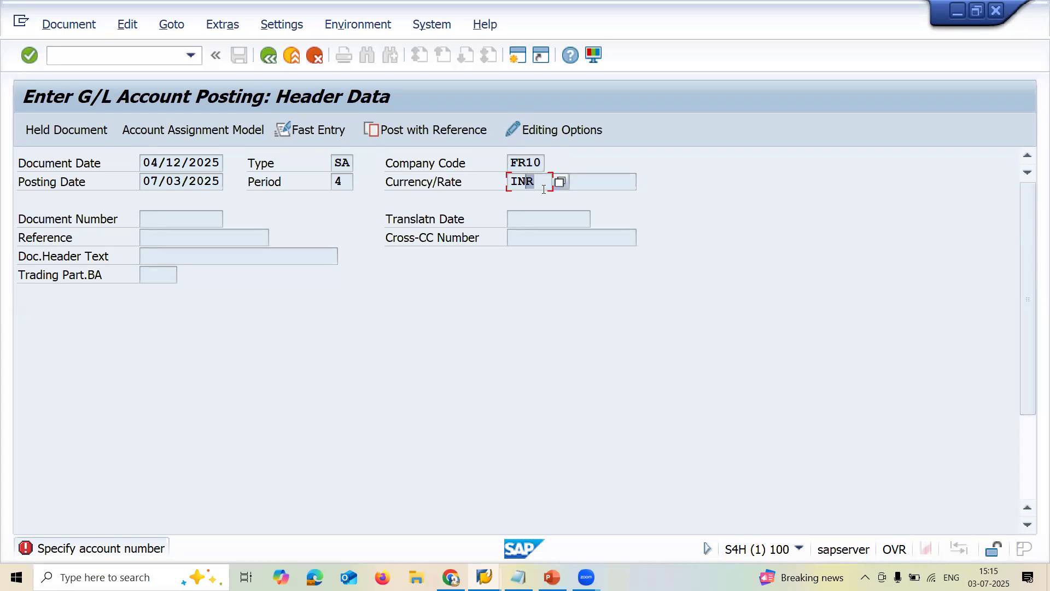
click(1026, 483)
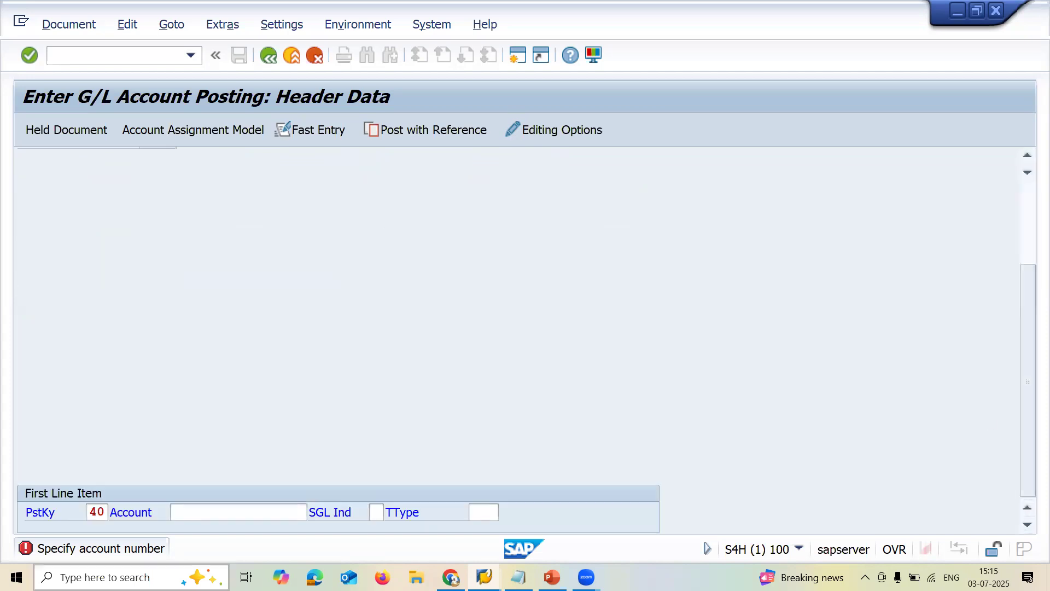
Set the first line to posting key 40 (Debit entry) on account 1000, Bank Account SBI.
click(97, 517)
click(116, 513)
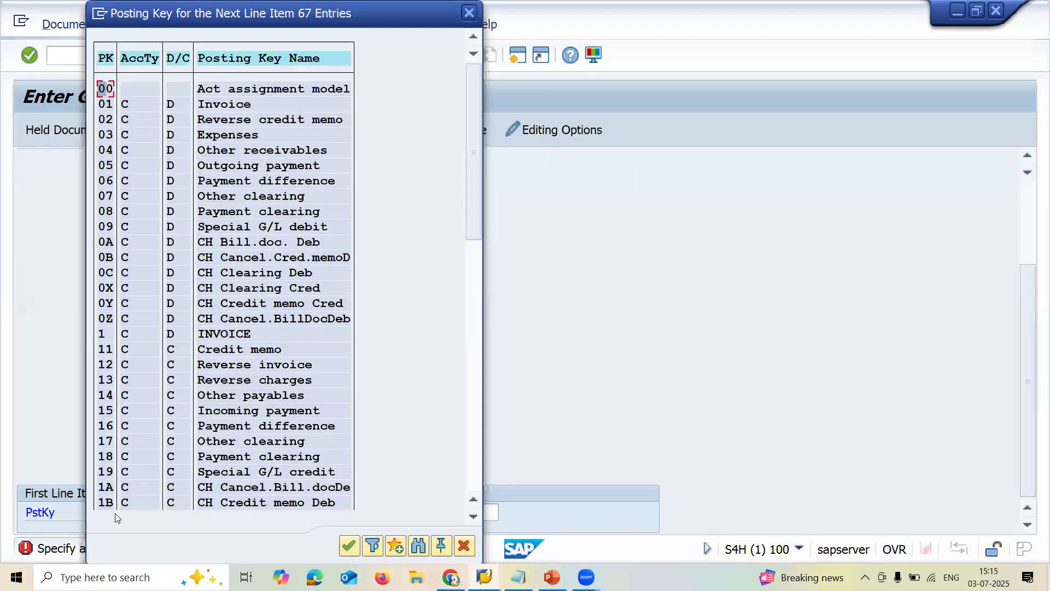
click(475, 462)
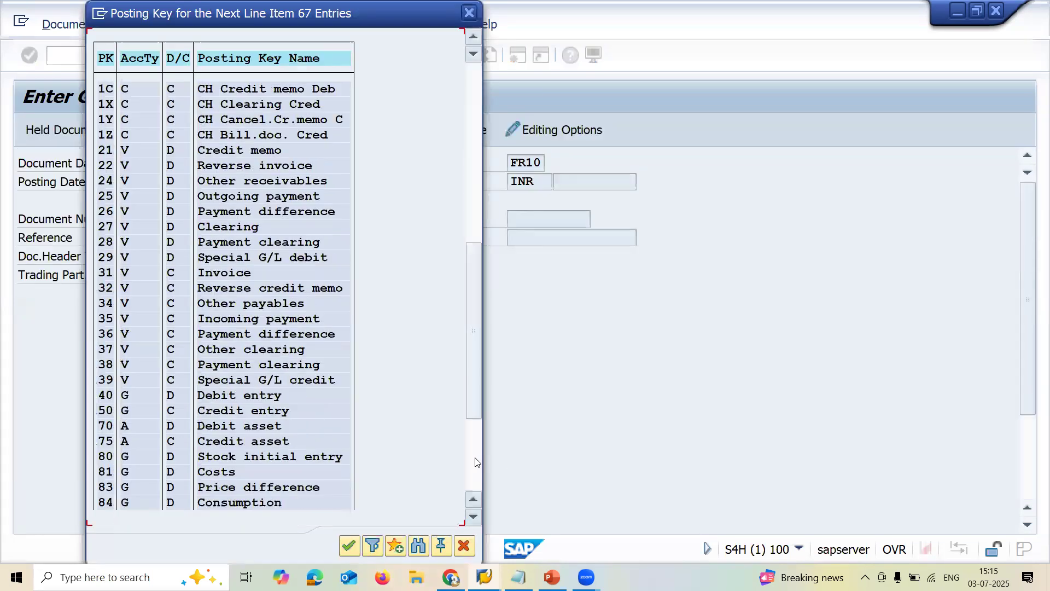
click(272, 400)
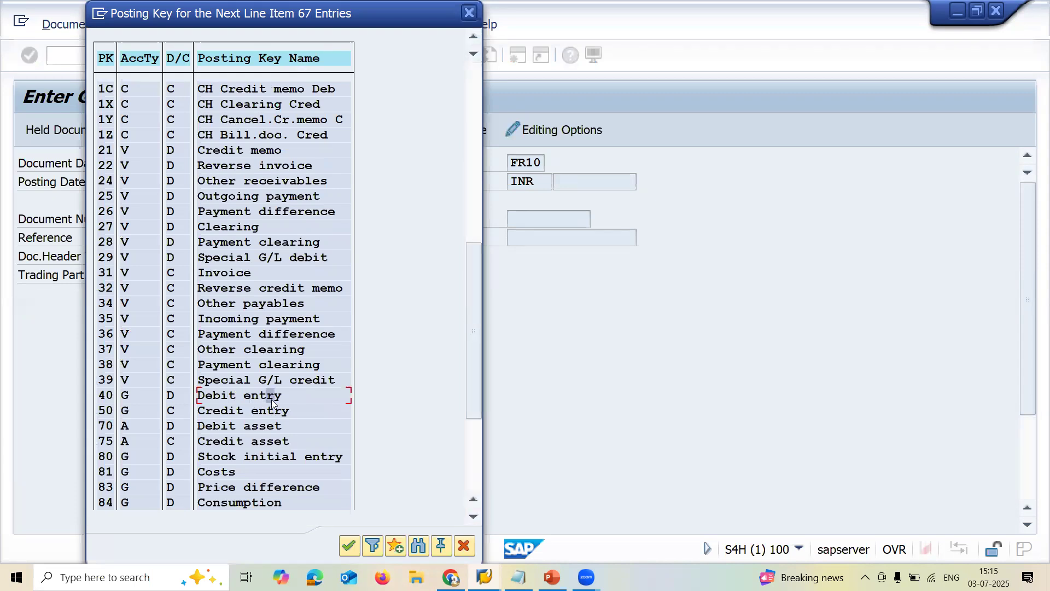
key(Return)
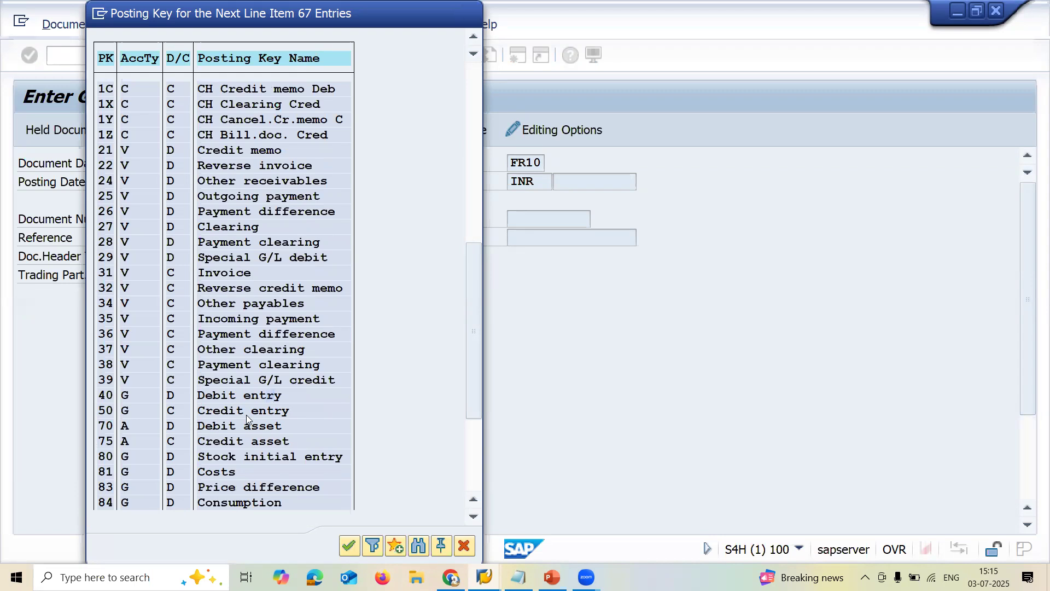
click(263, 514)
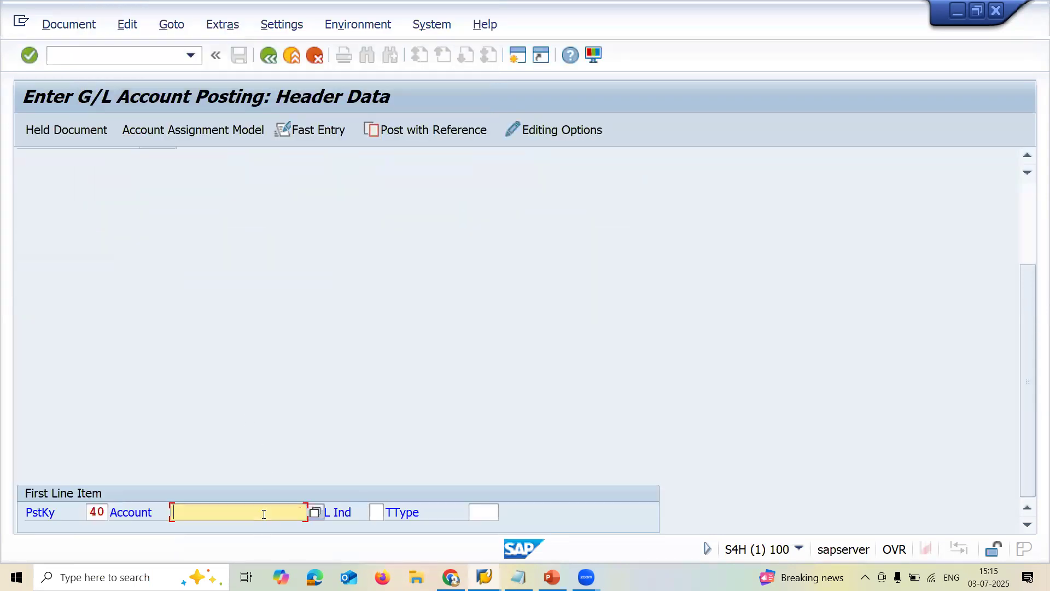
click(318, 511)
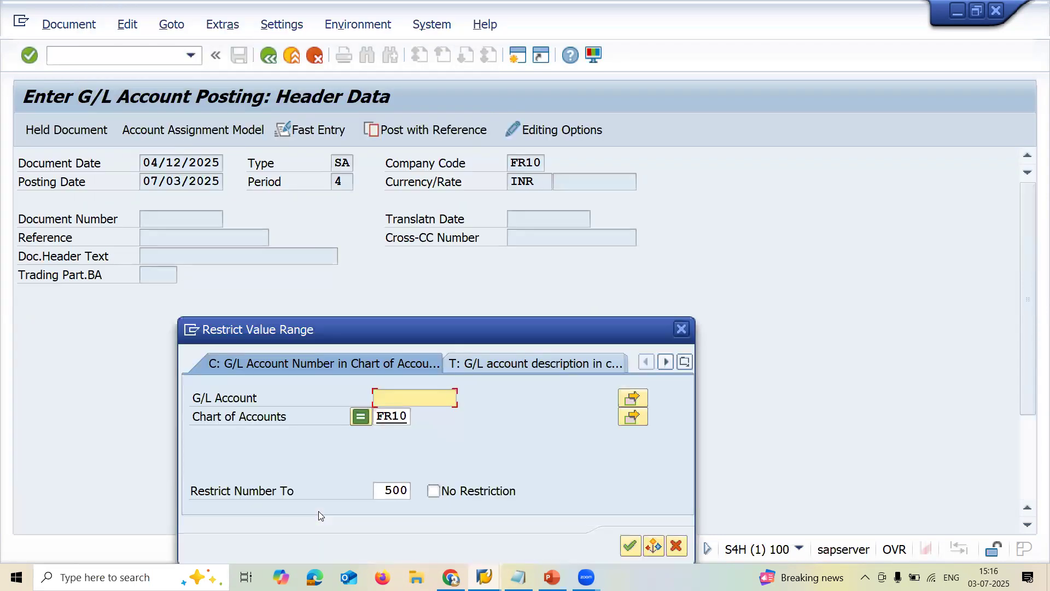
key(Return)
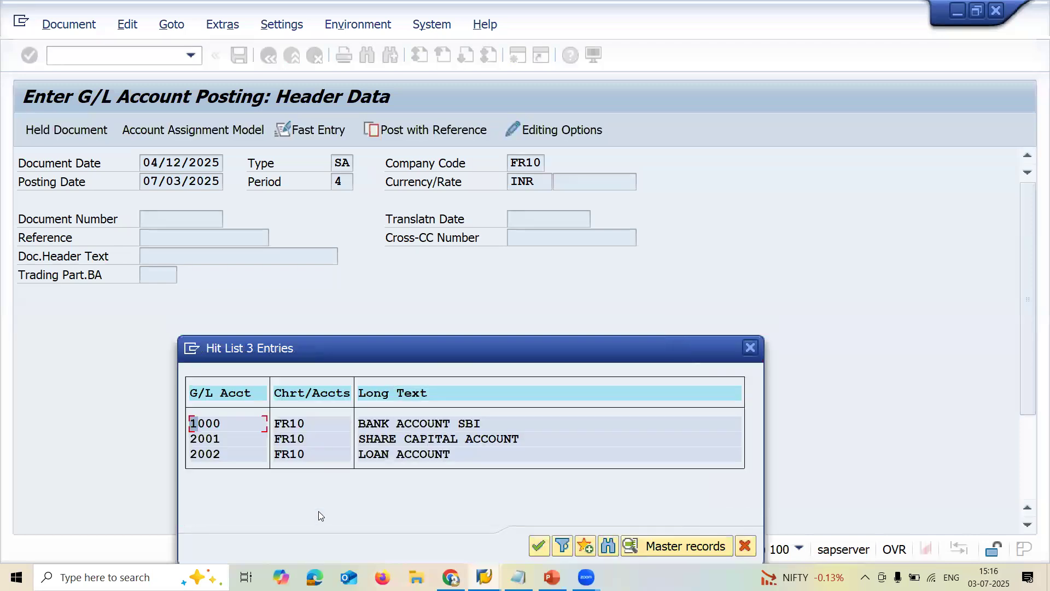
double_click(198, 423)
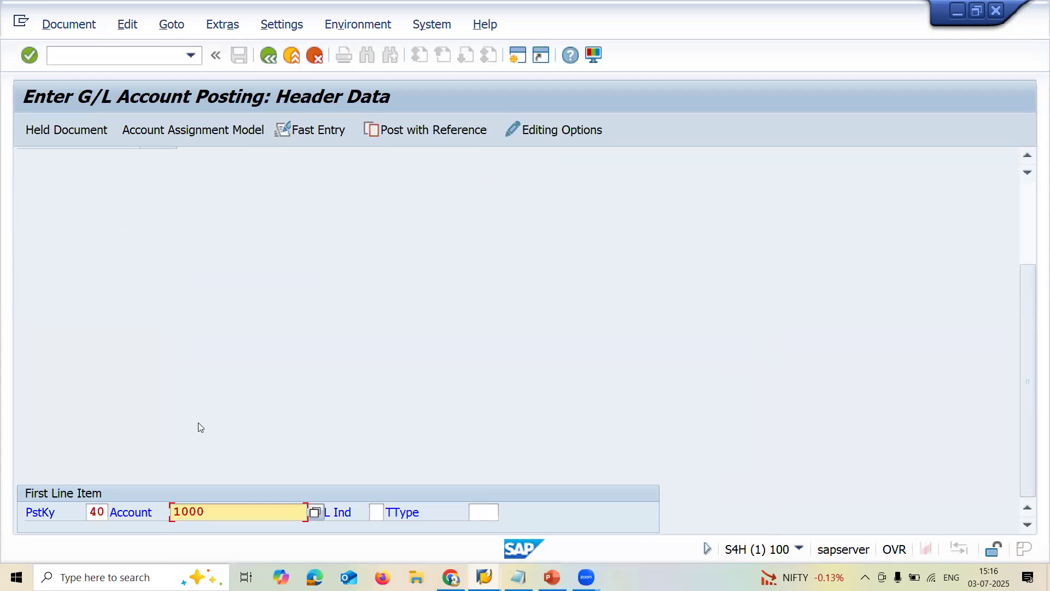
key(Return)
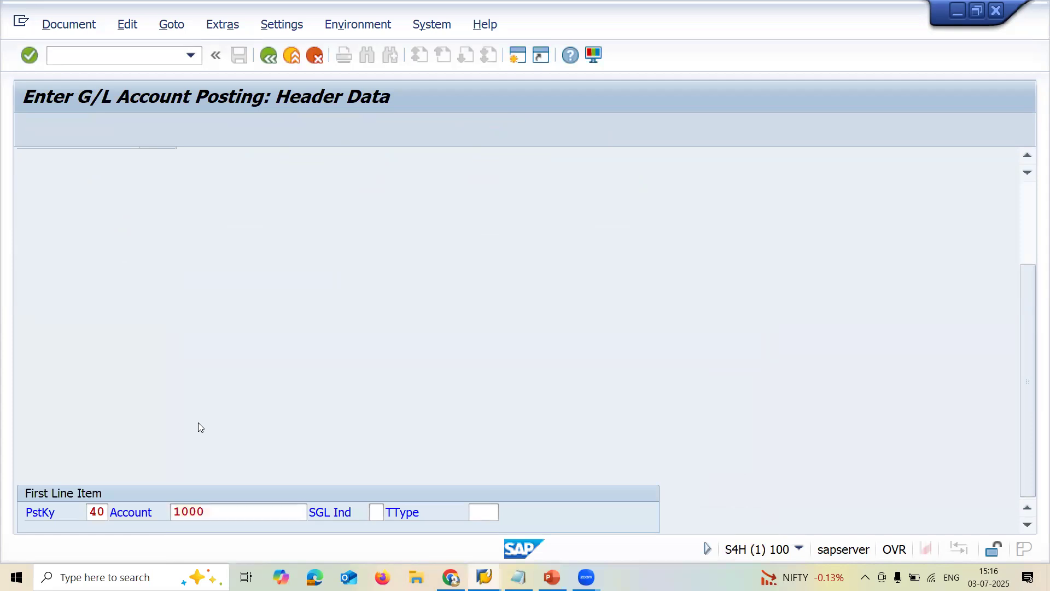
Give the bank line amount 10000 and value date 07/02/2025.
text(10000)
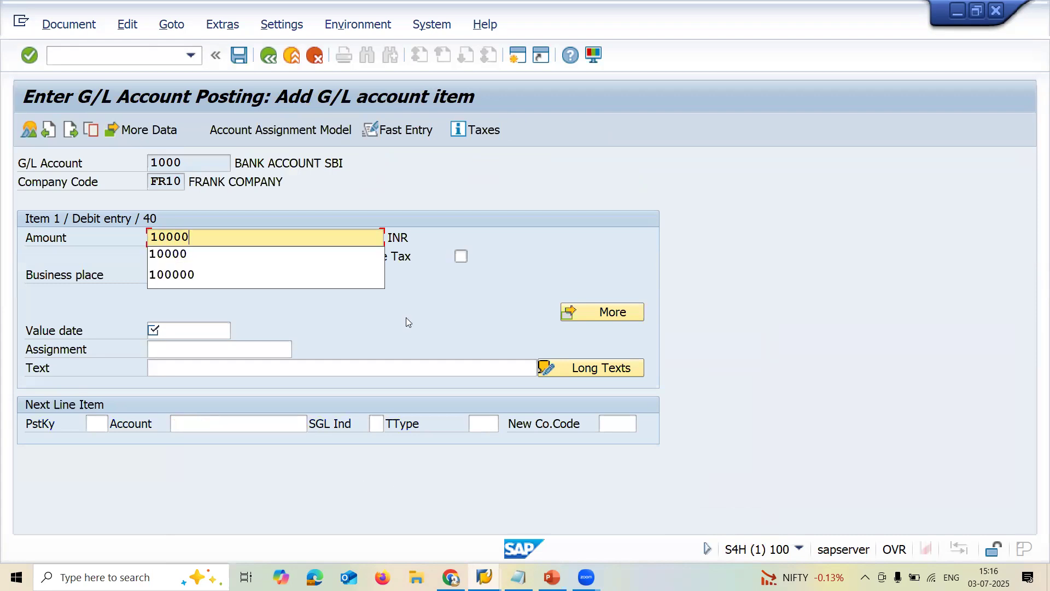
click(158, 335)
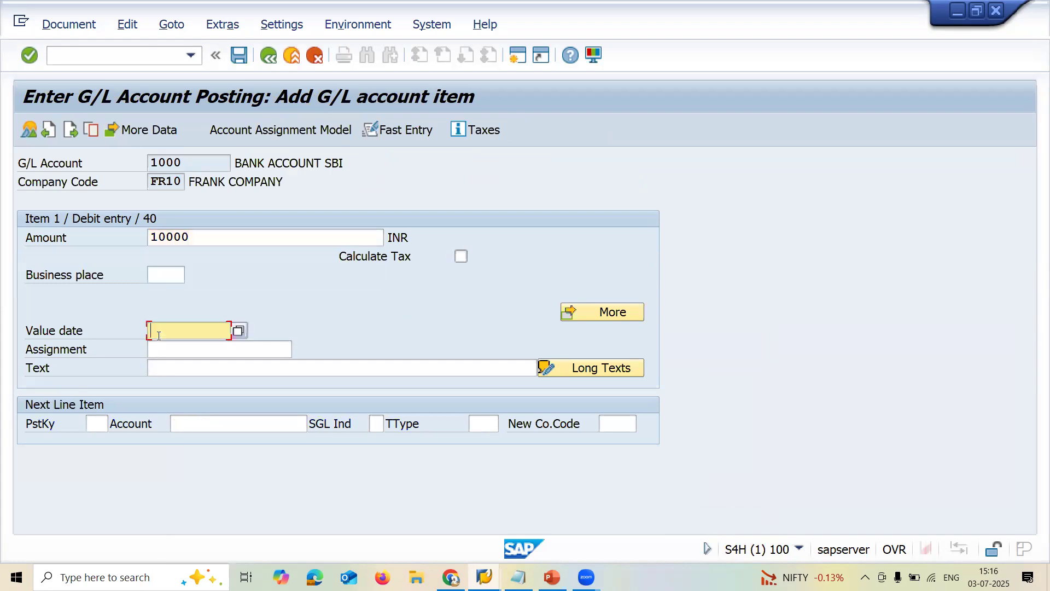
click(158, 338)
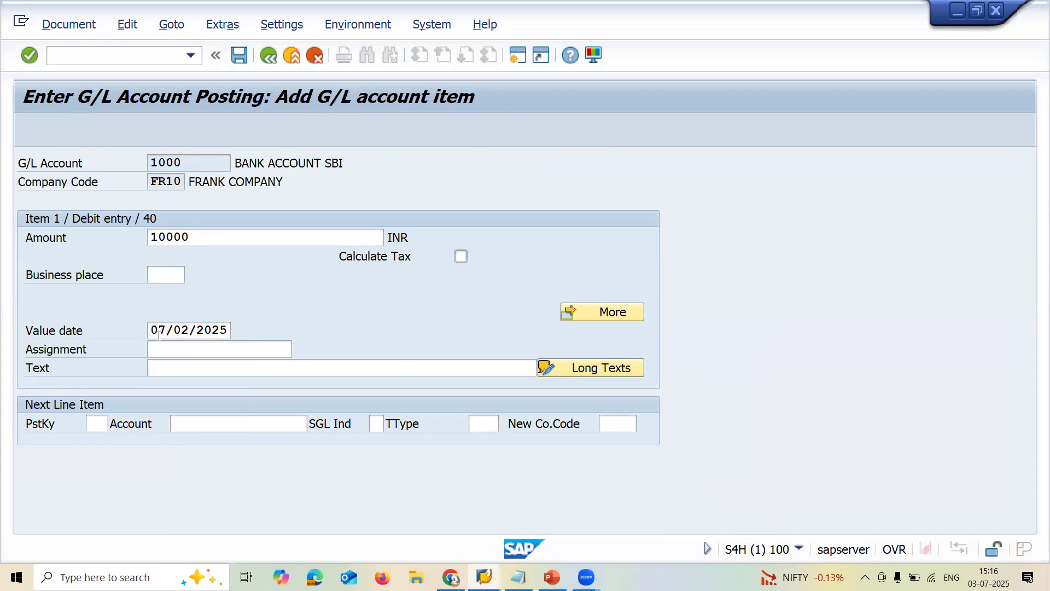
key(Return)
Add a credit line with posting key 50 on account 2001, Share Capital Account.
click(106, 424)
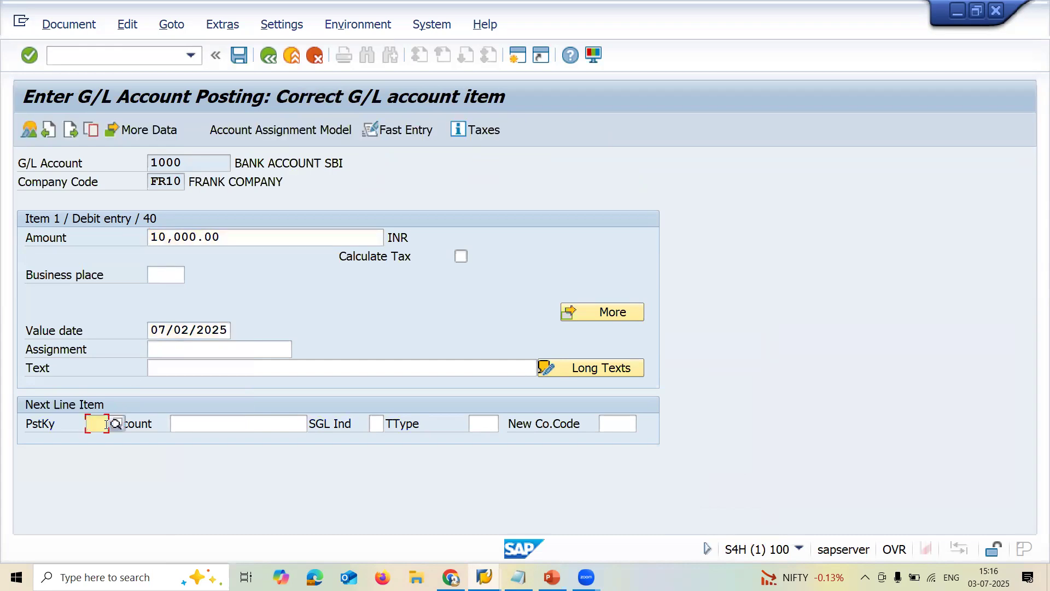
text(50)
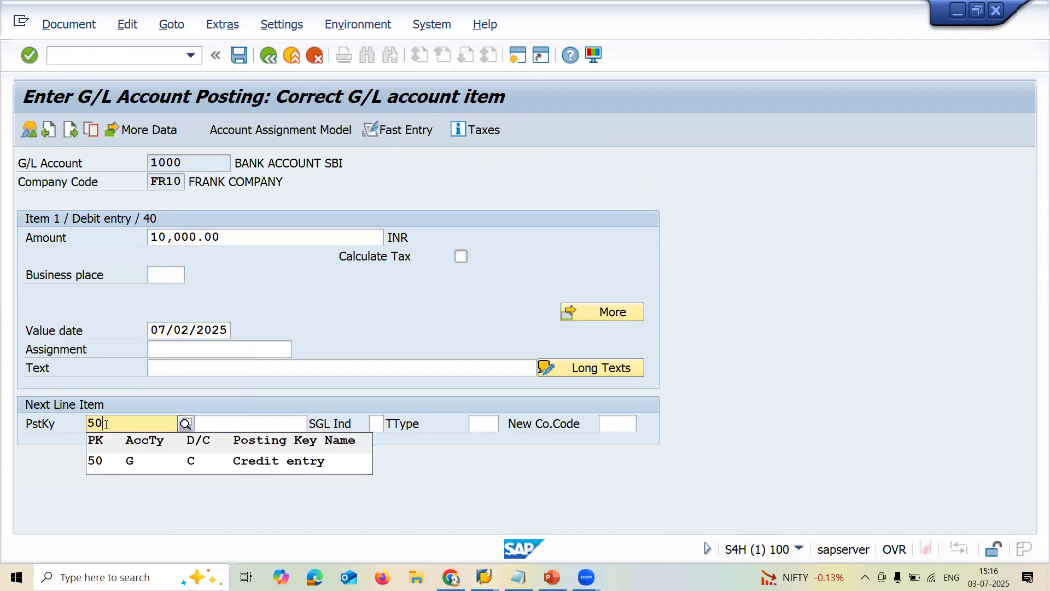
click(107, 460)
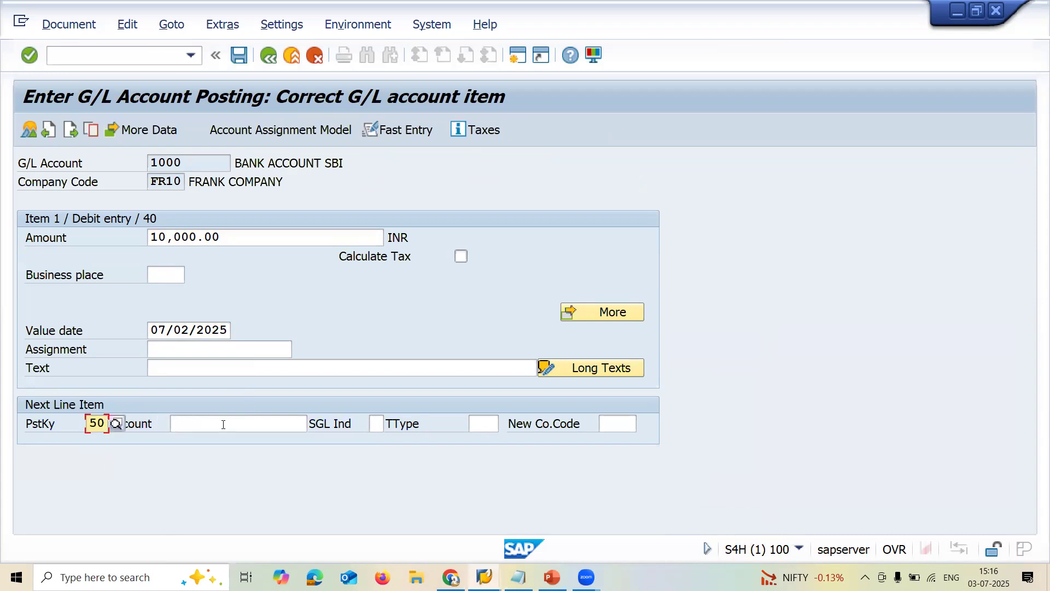
click(223, 425)
click(309, 428)
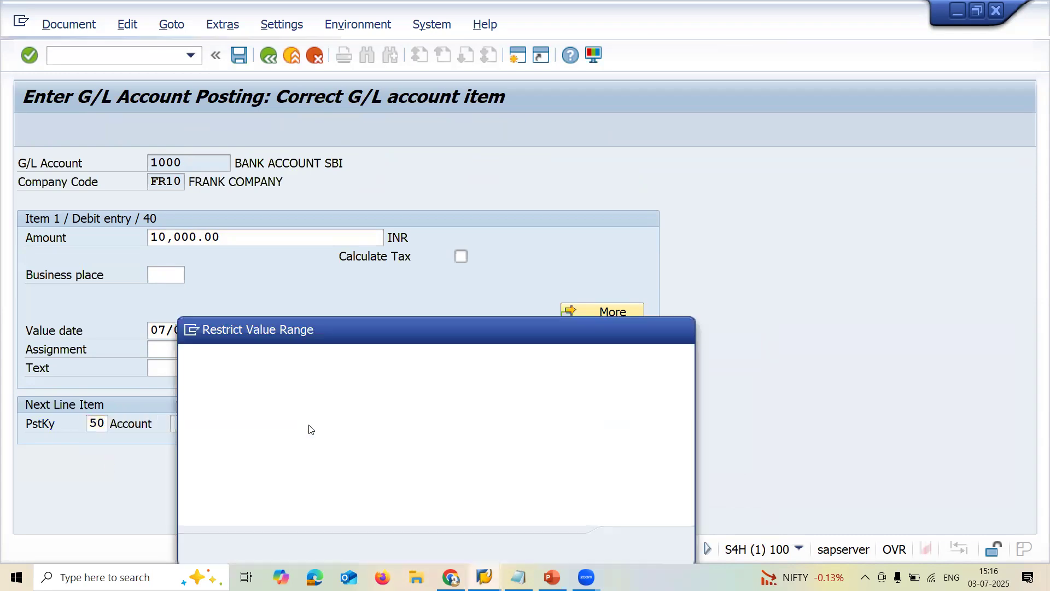
key(Return)
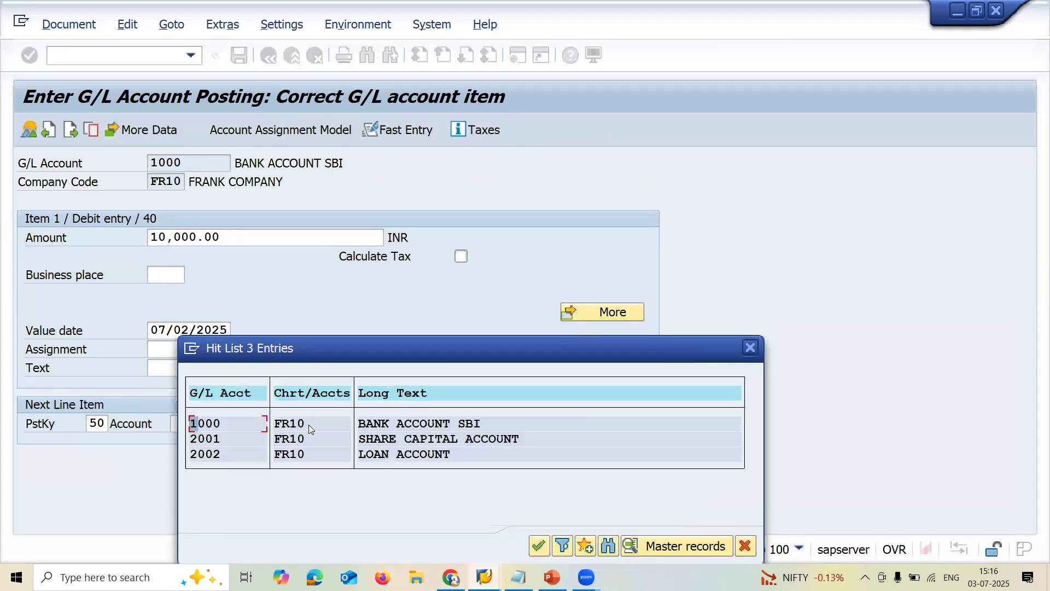
double_click(217, 439)
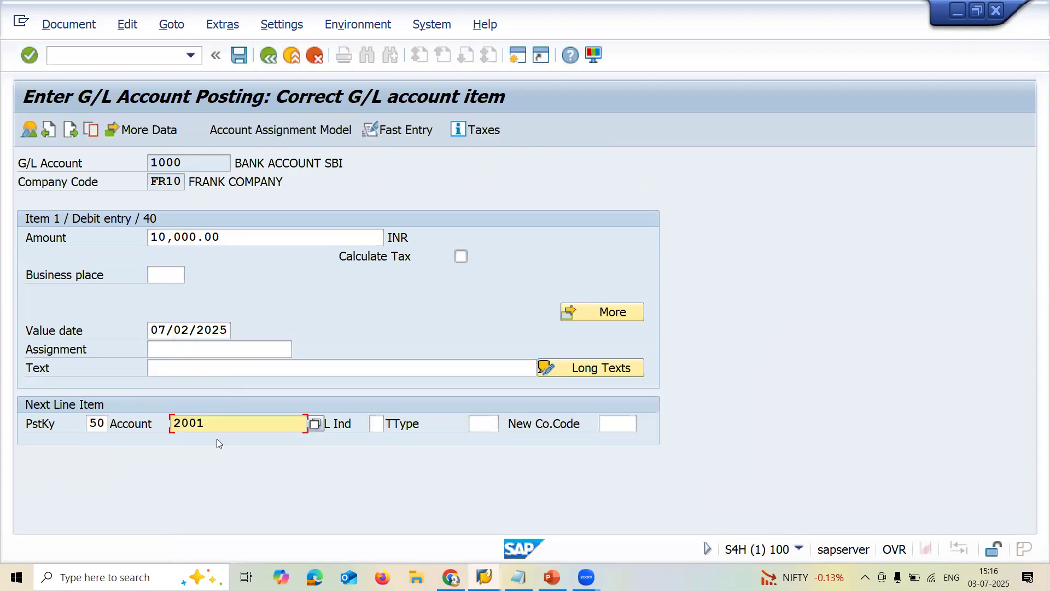
Enter * so the credit line balances at 10,000.00, then post the document.
click(283, 240)
key(Return)
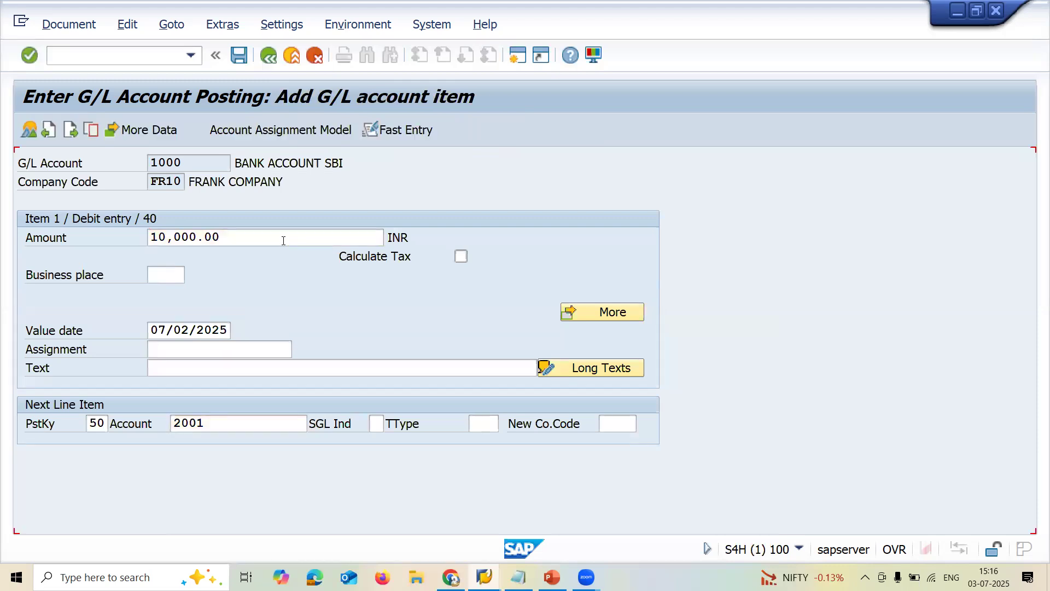
key(Return)
text(*)
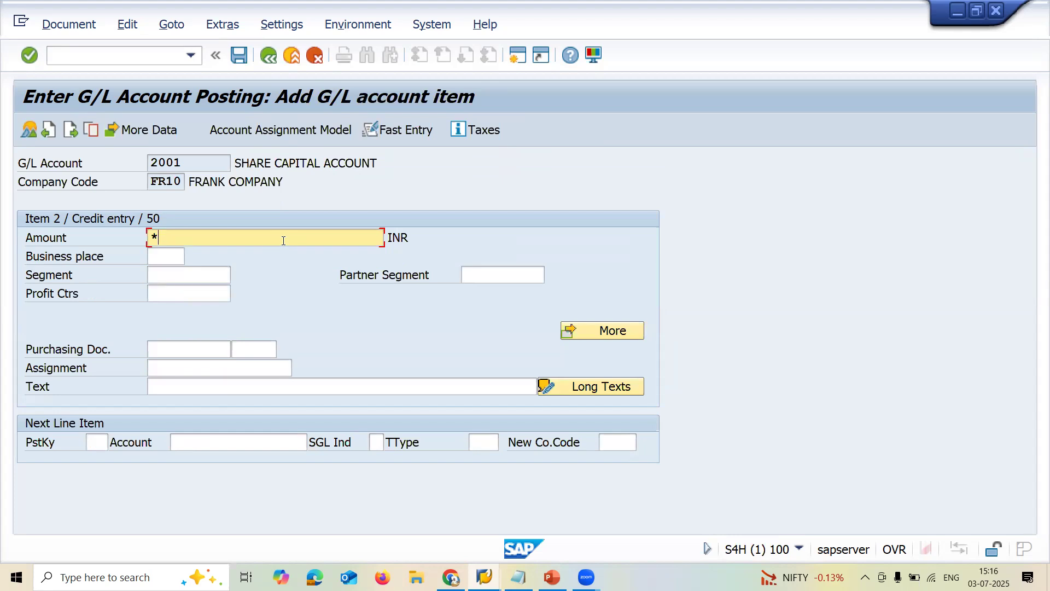
key(Return)
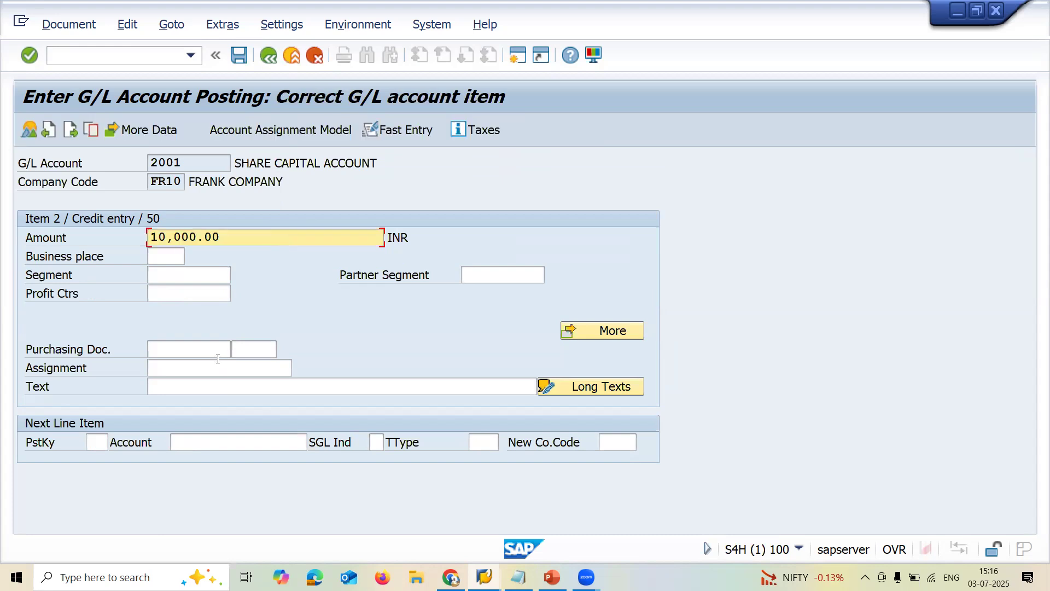
click(238, 55)
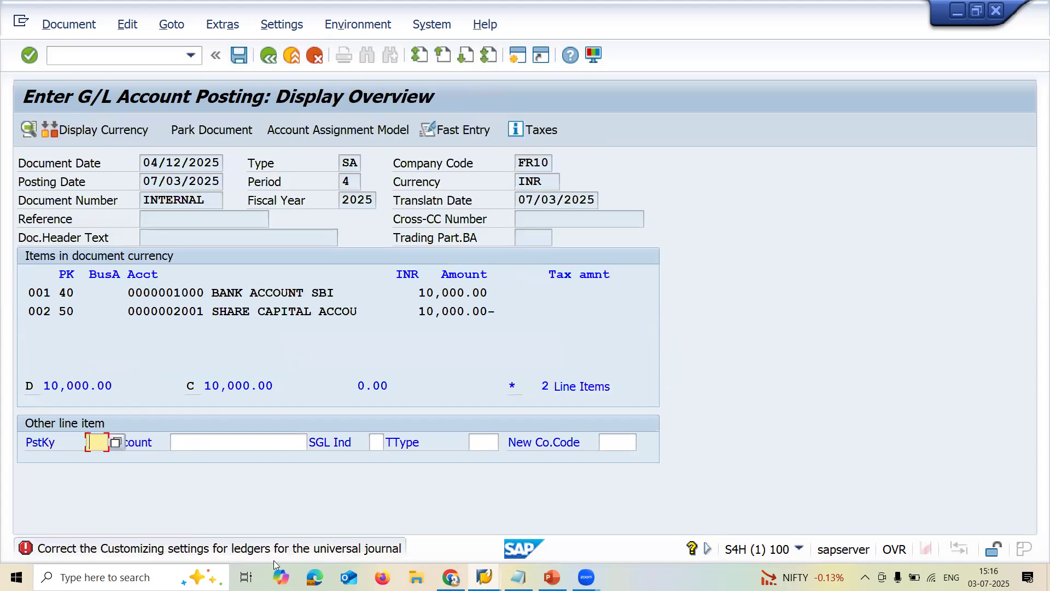
Trace the posting error through its long text and message log to ledger 0C's empty posting period variant.
double_click(353, 549)
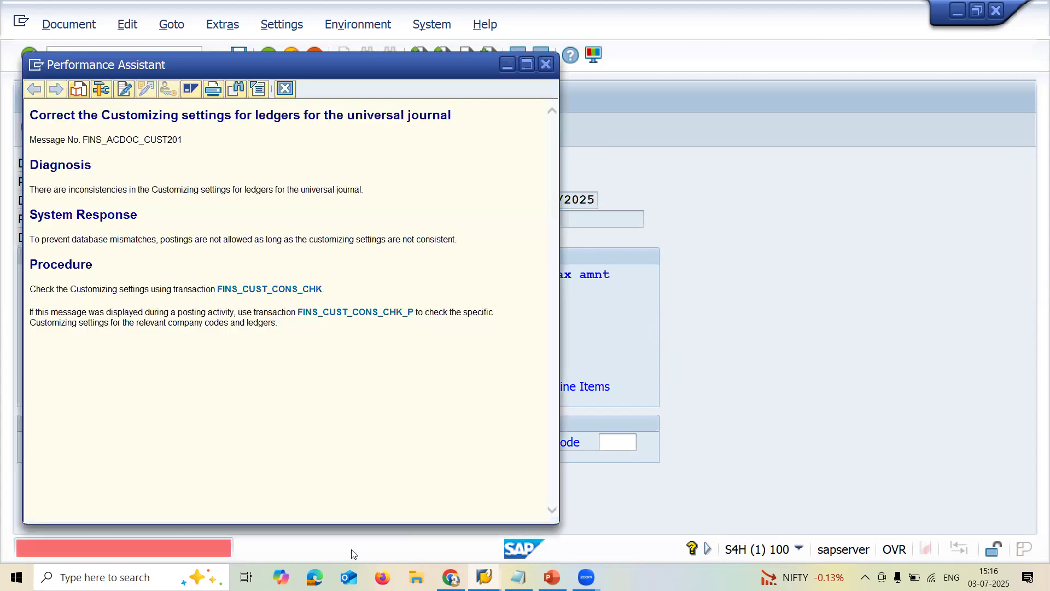
drag(178, 137, 173, 139)
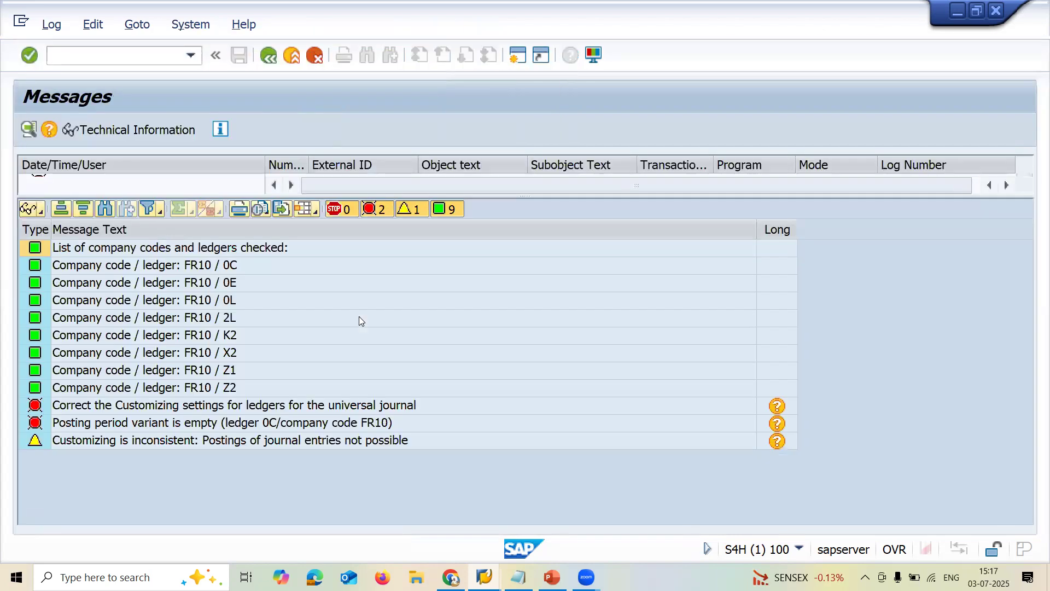
click(209, 404)
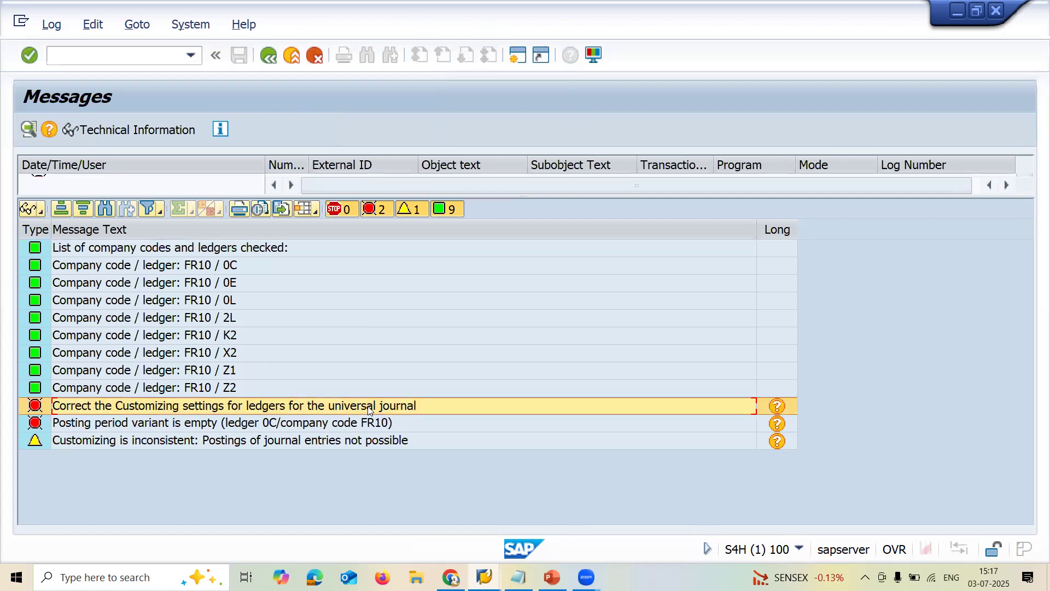
click(156, 426)
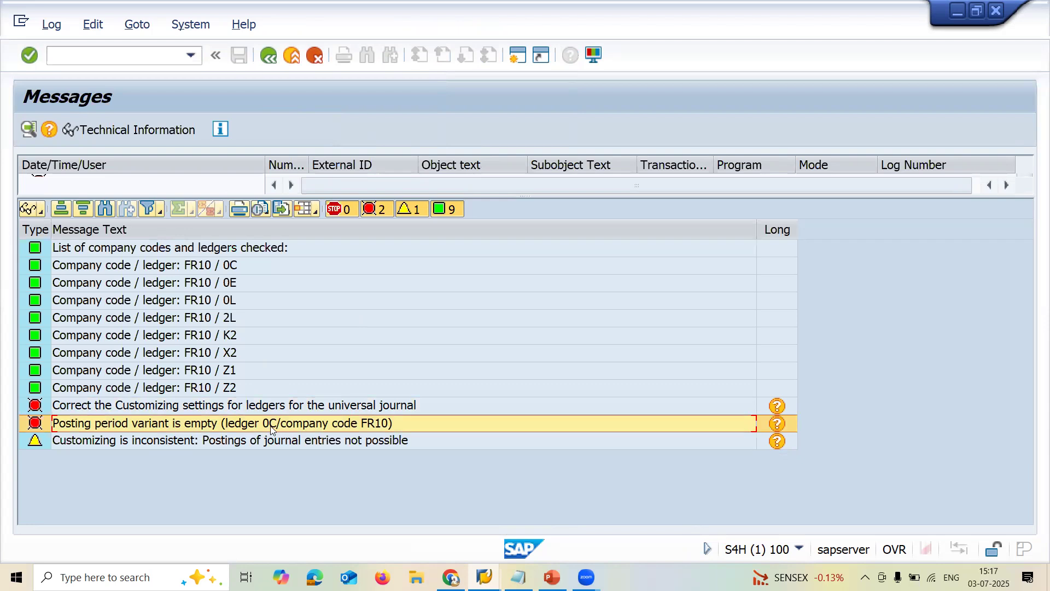
double_click(324, 426)
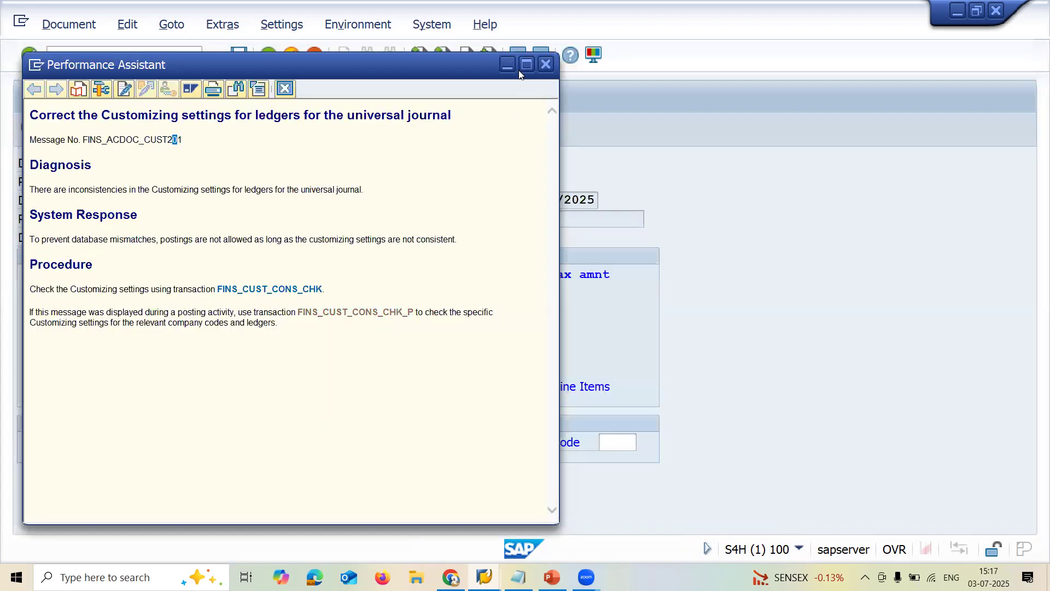
click(546, 66)
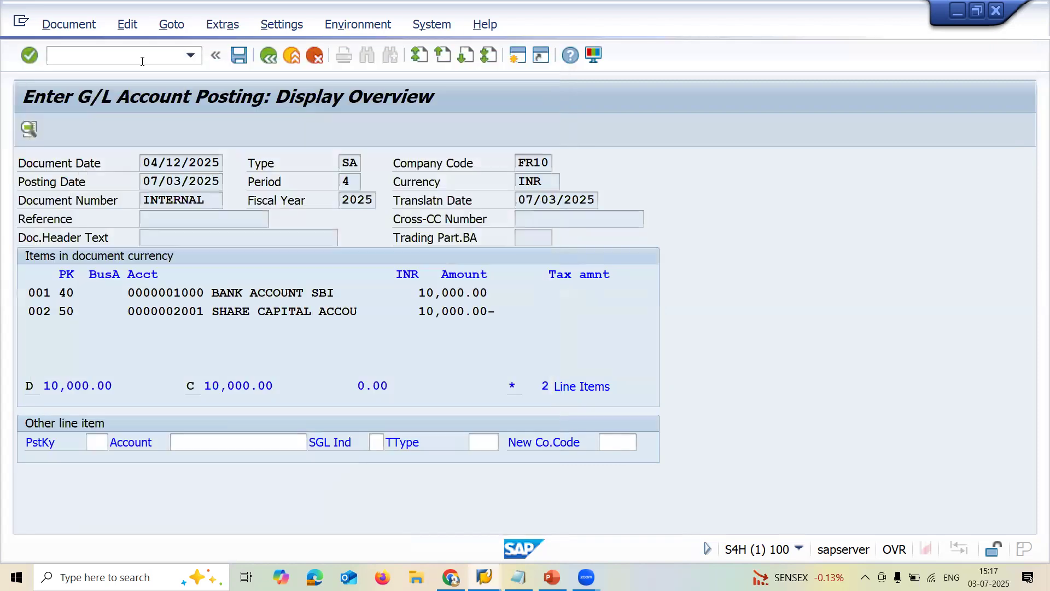
Run /NFINSC_LEDGER from the command history to reach the Ledger customizing overview.
text(/N)
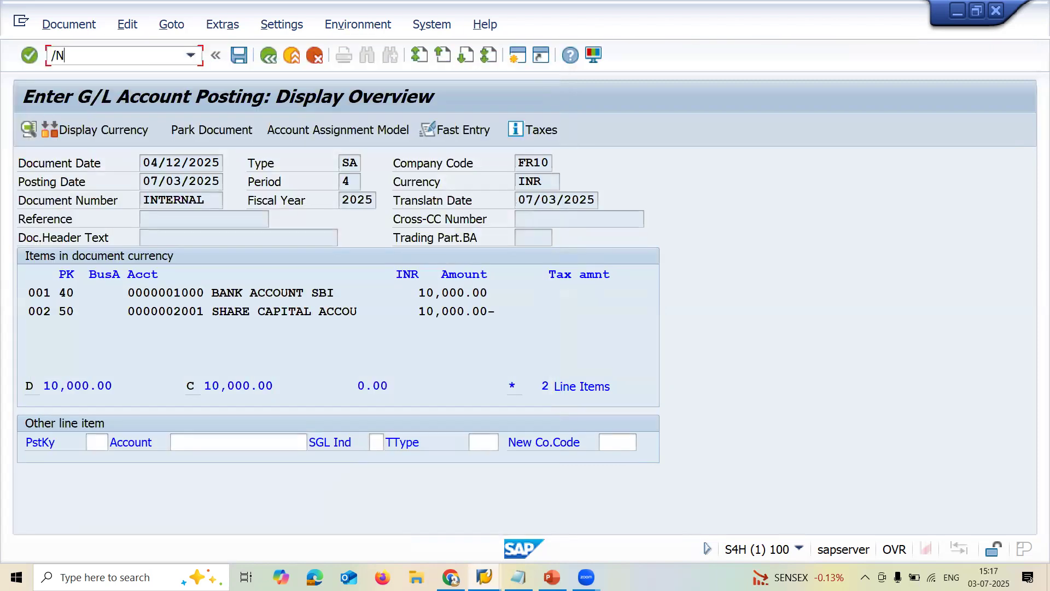
text(/)
key(BackSpace)
key(BackSpace)
key(BackSpace)
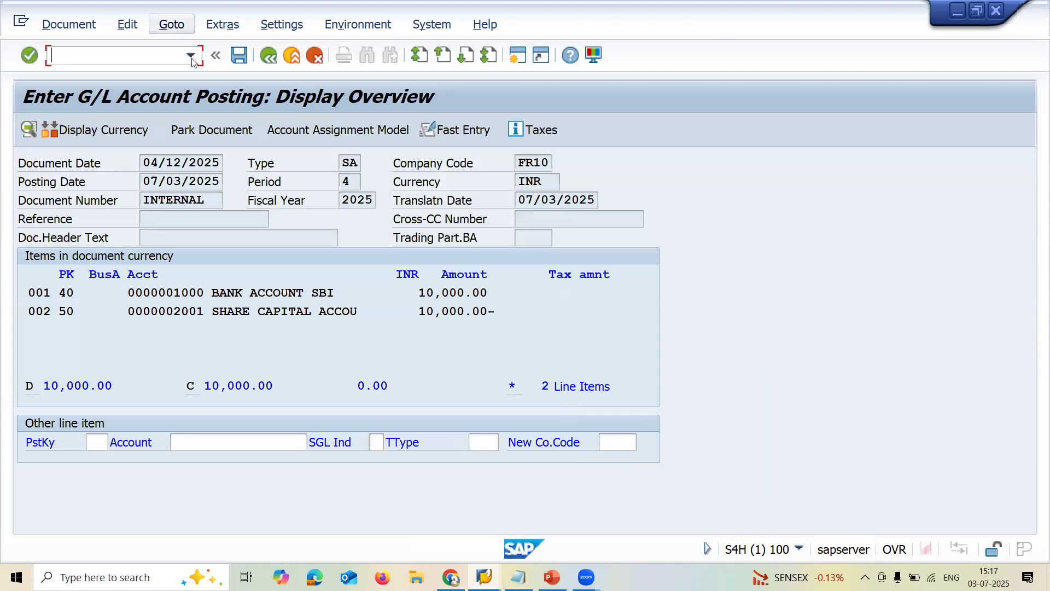
click(191, 55)
click(165, 102)
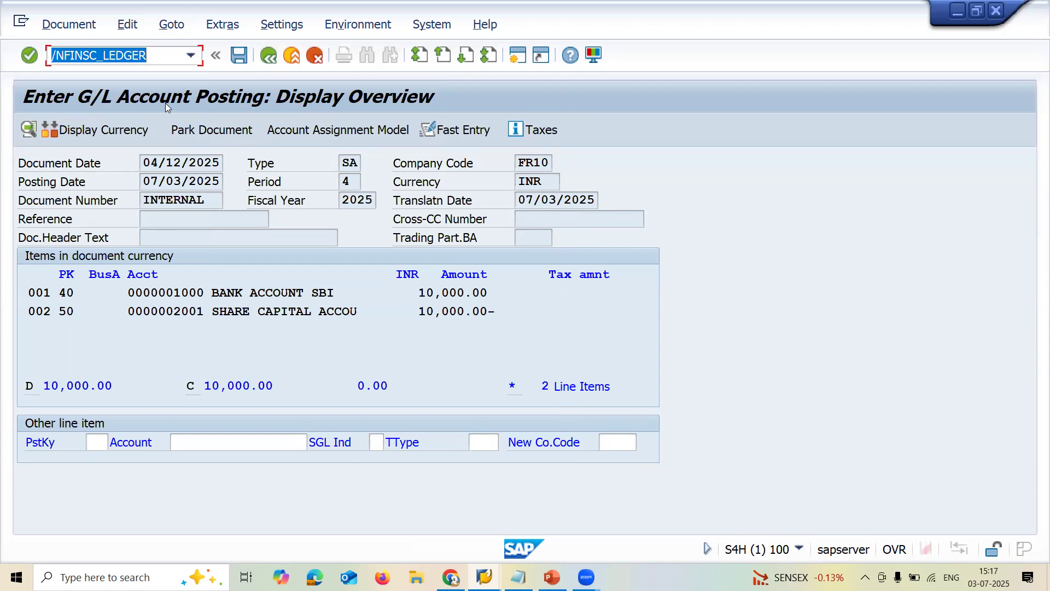
key(Return)
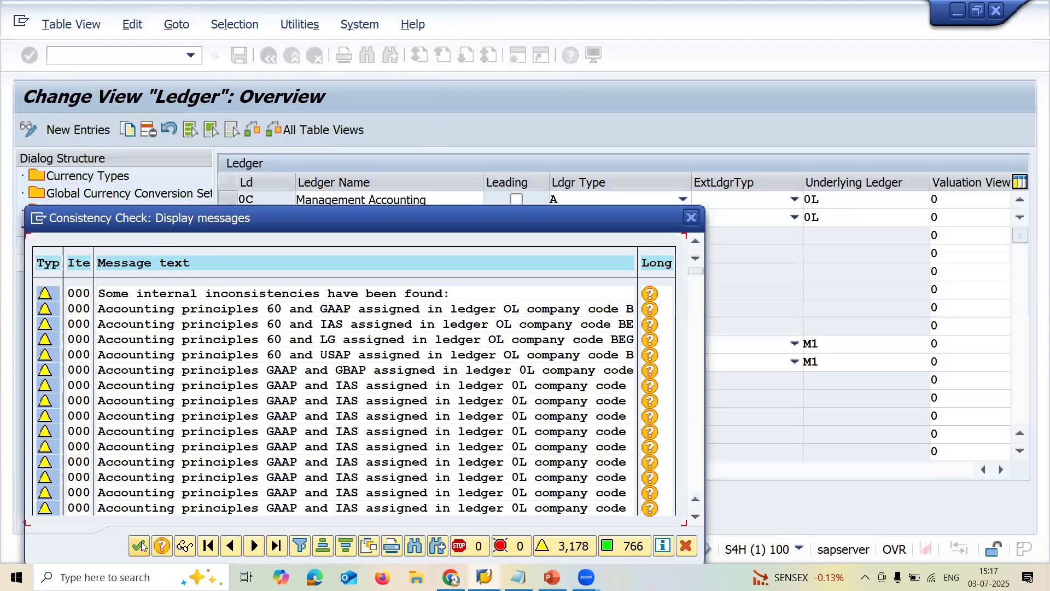
Select ledger 0C, open Company Code Settings for the Ledger, and open FR10's row.
click(140, 545)
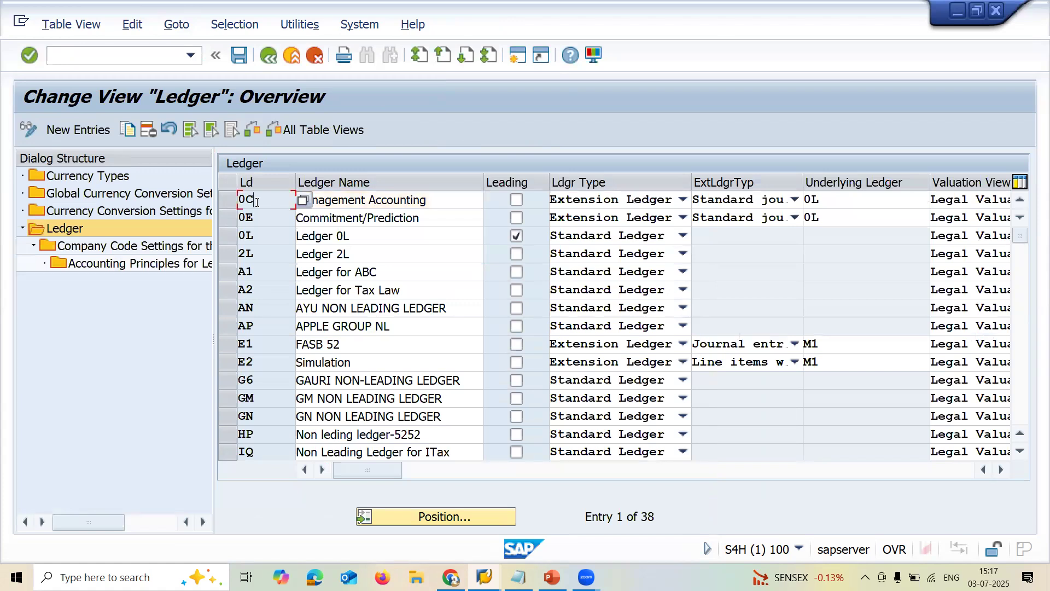
double_click(256, 203)
click(228, 201)
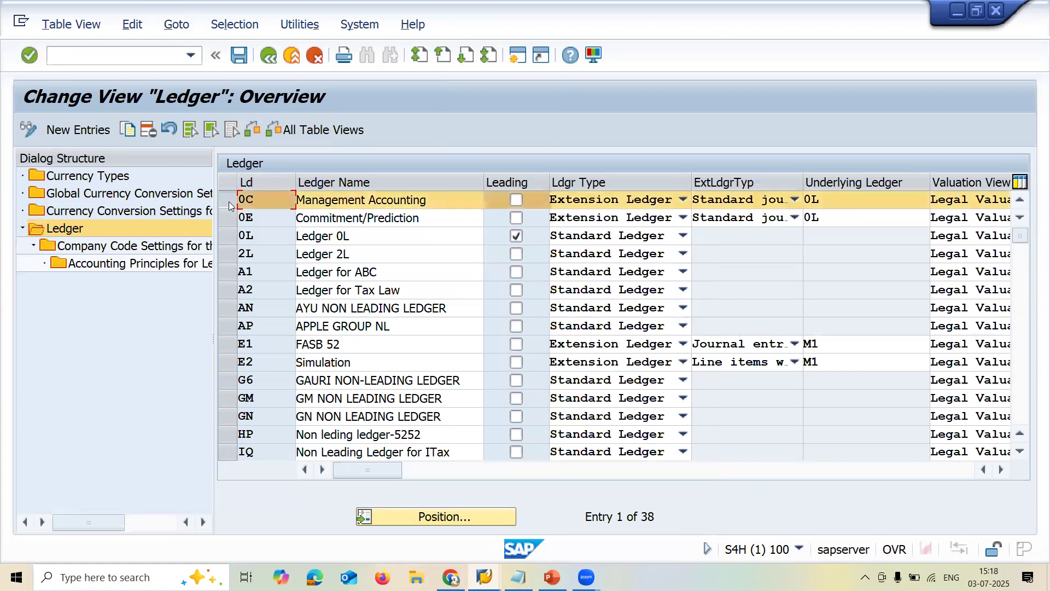
double_click(141, 249)
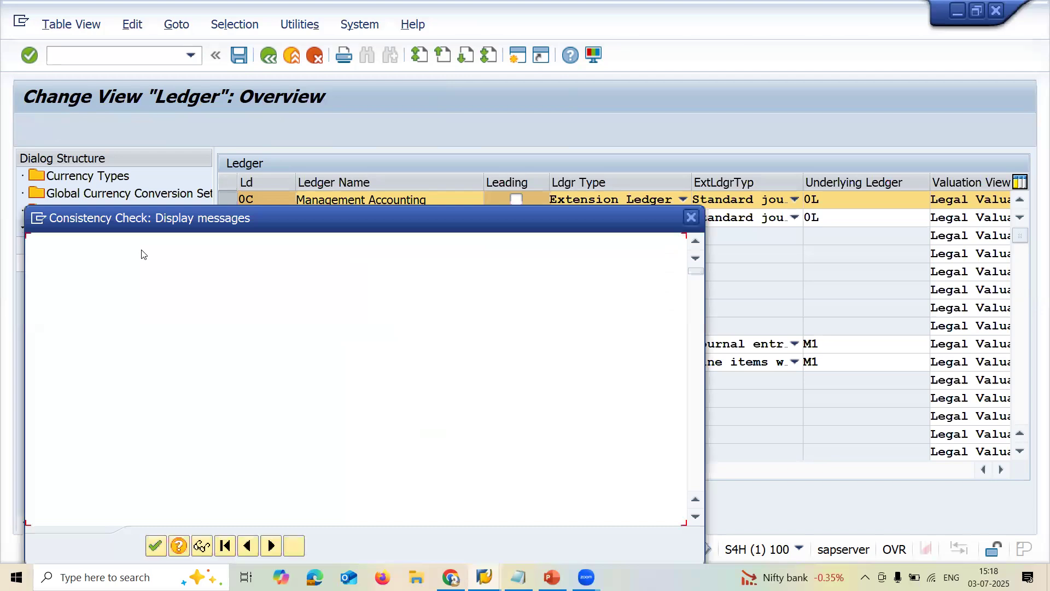
click(152, 546)
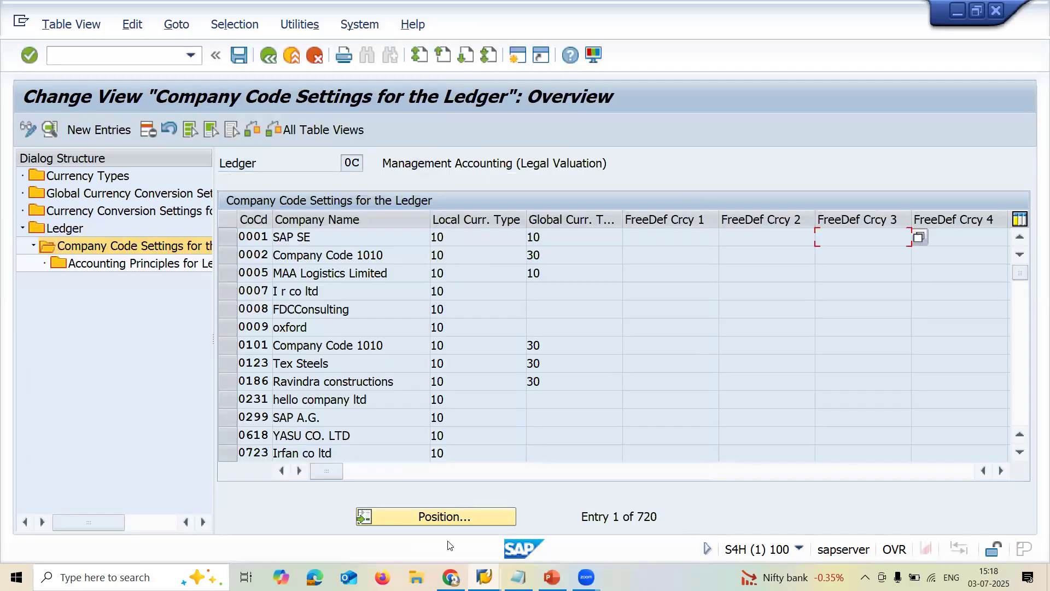
click(448, 520)
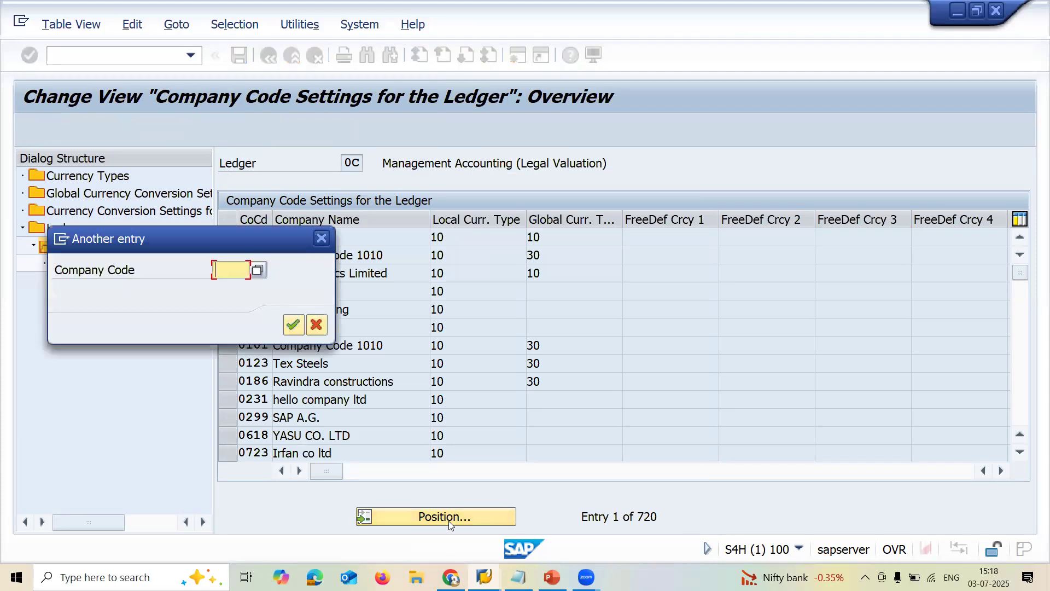
text(FR10)
key(Return)
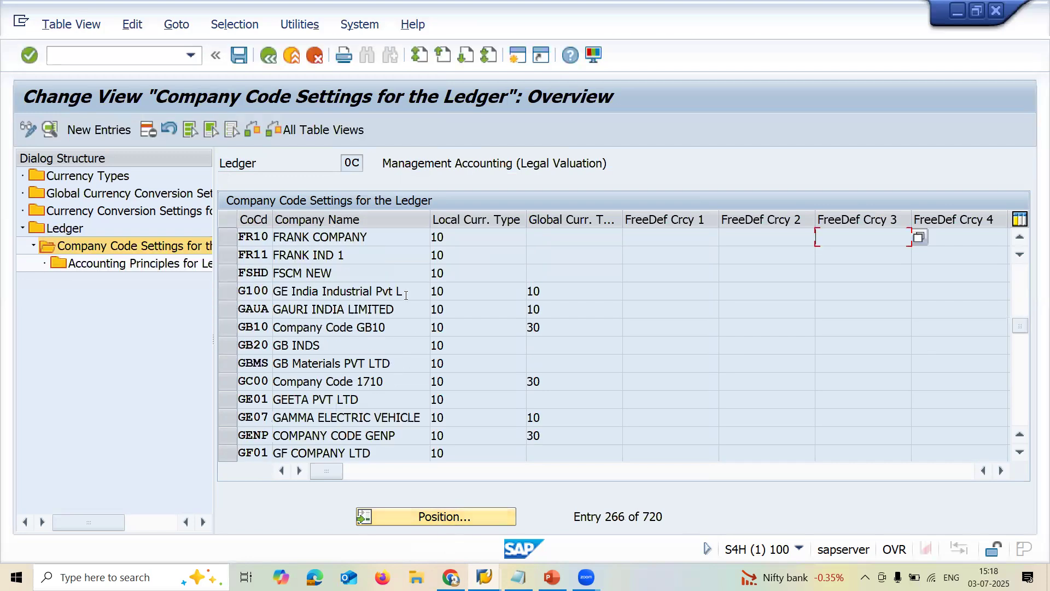
double_click(389, 238)
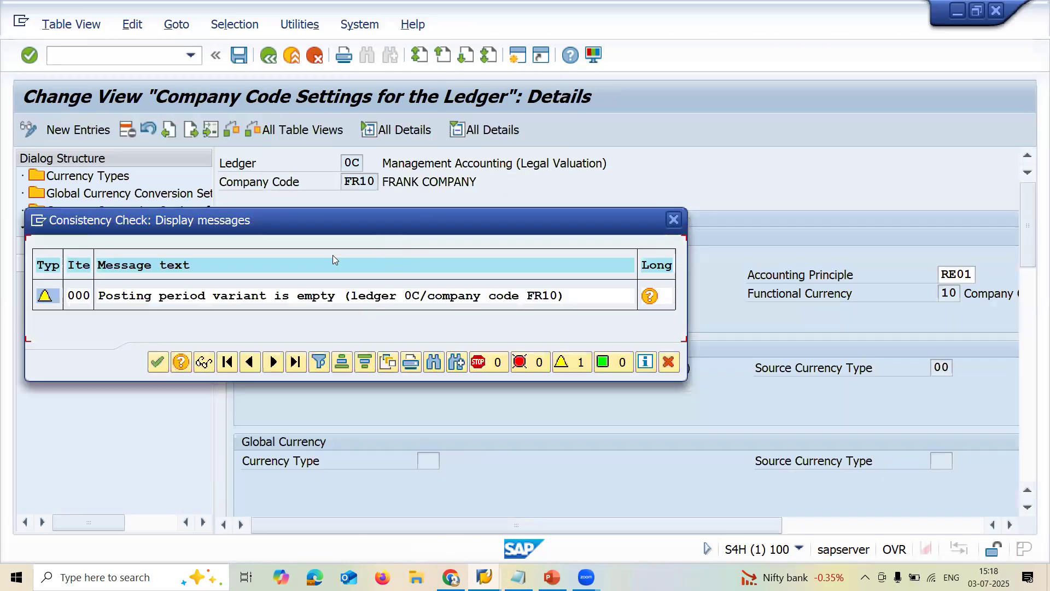
Choose POSTING PERIOD FR10 as the posting period variant for ledger 0C in FR10.
click(161, 361)
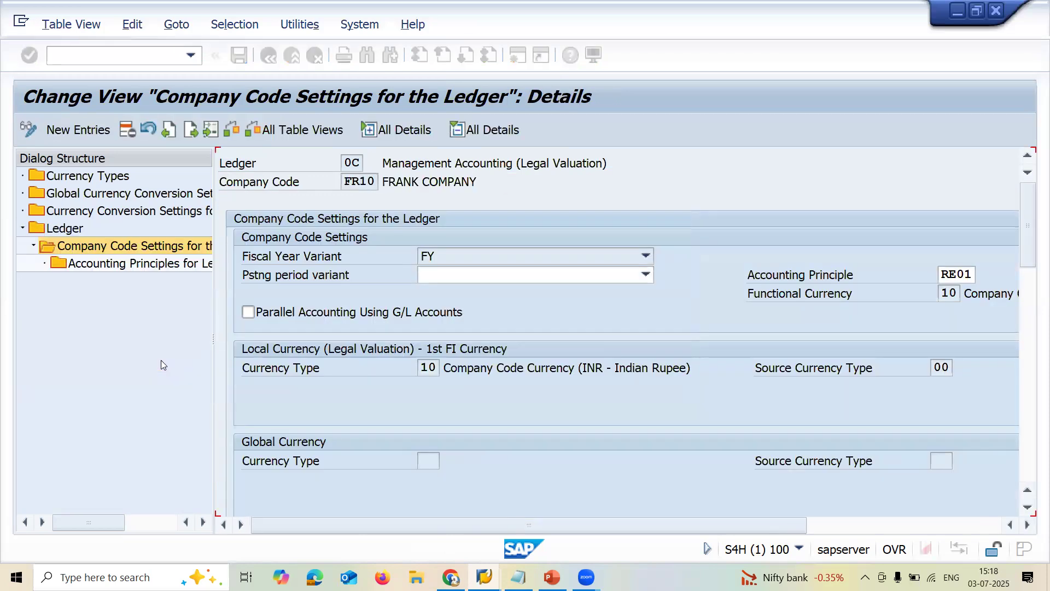
click(460, 275)
text(A)
click(466, 275)
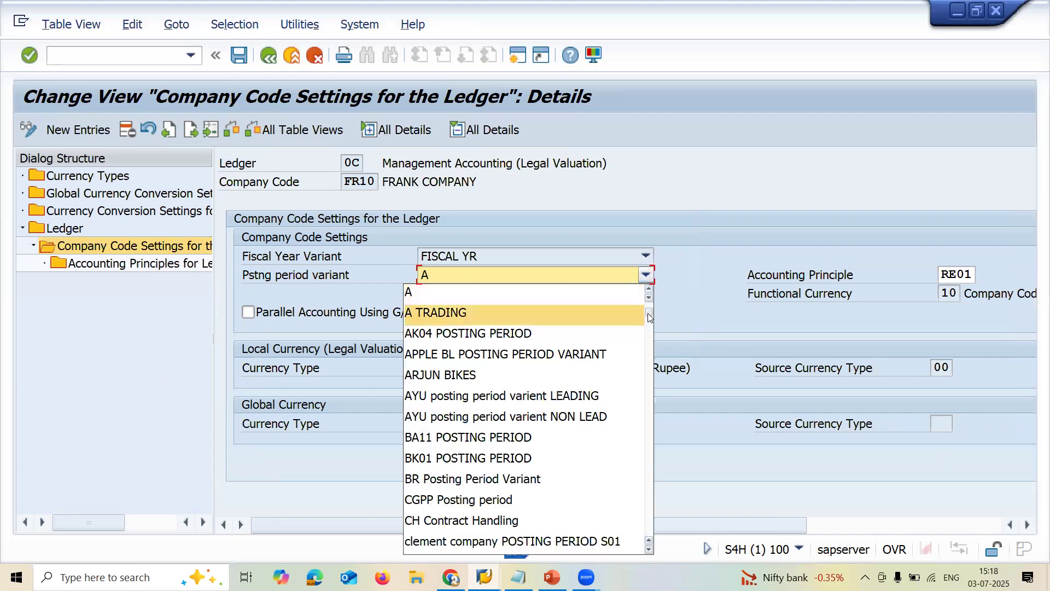
drag(649, 312, 650, 359)
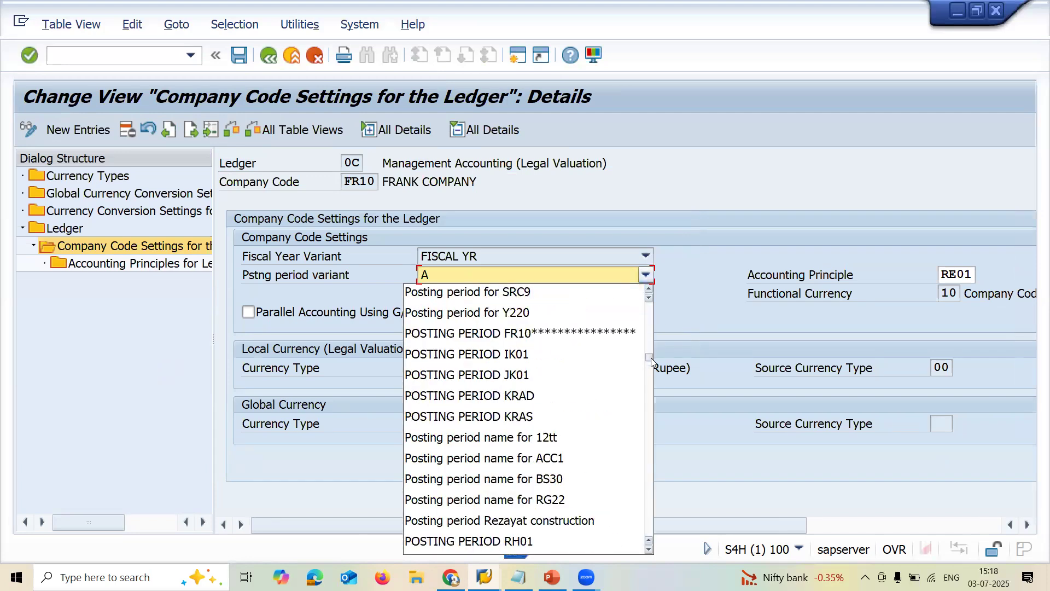
click(586, 335)
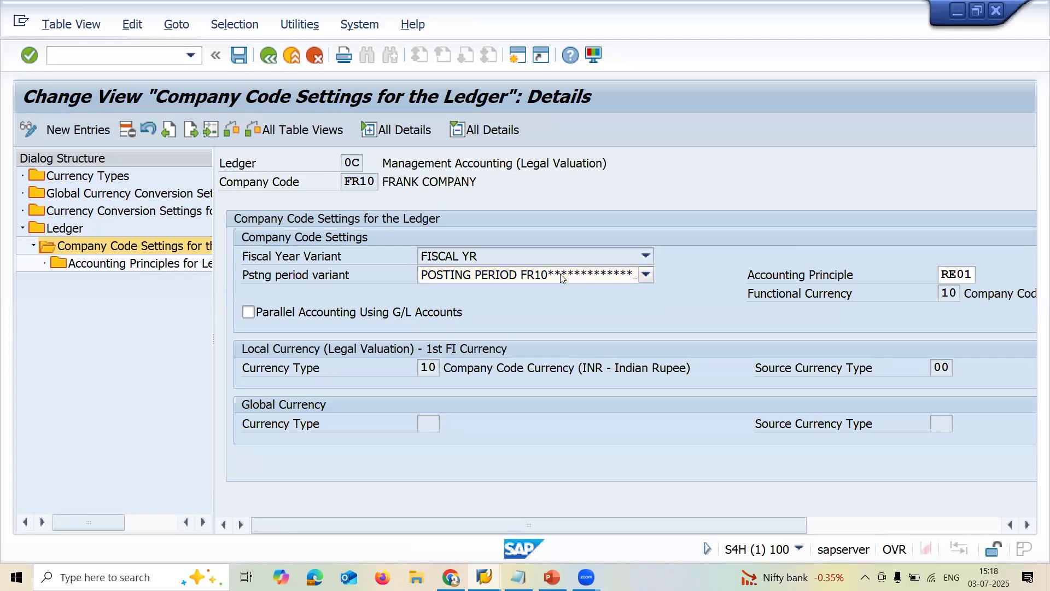
Save the company code settings, accepting the warnings and the customizing request.
click(239, 56)
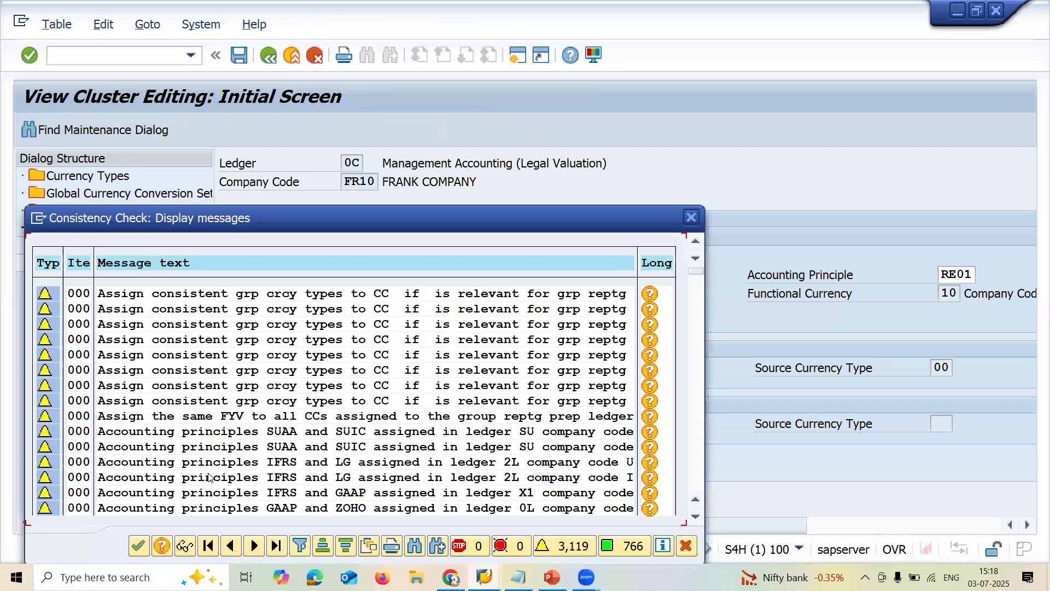
click(132, 544)
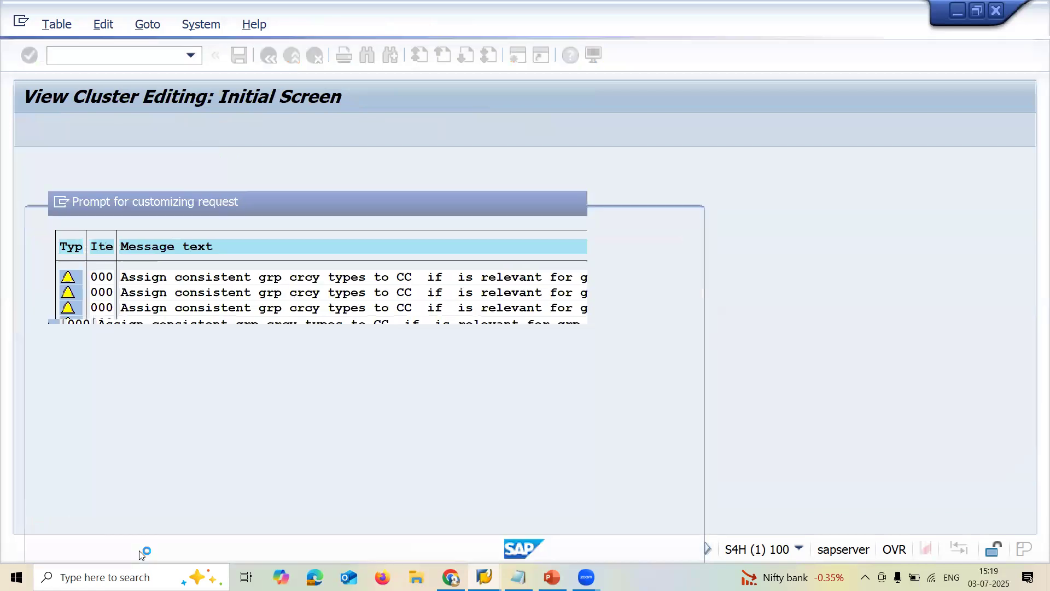
click(344, 300)
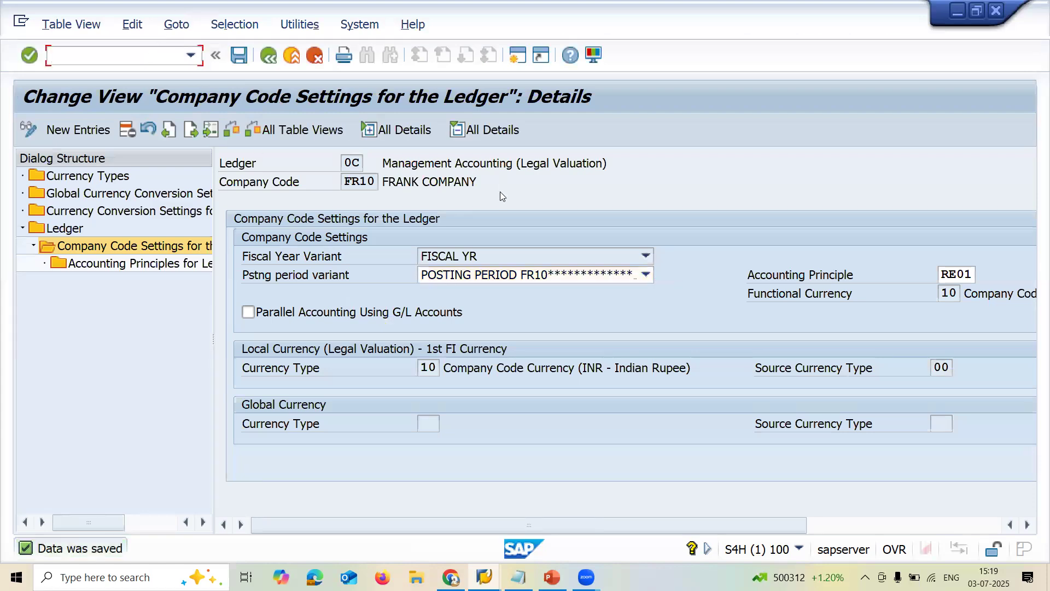
mouse_move(484, 577)
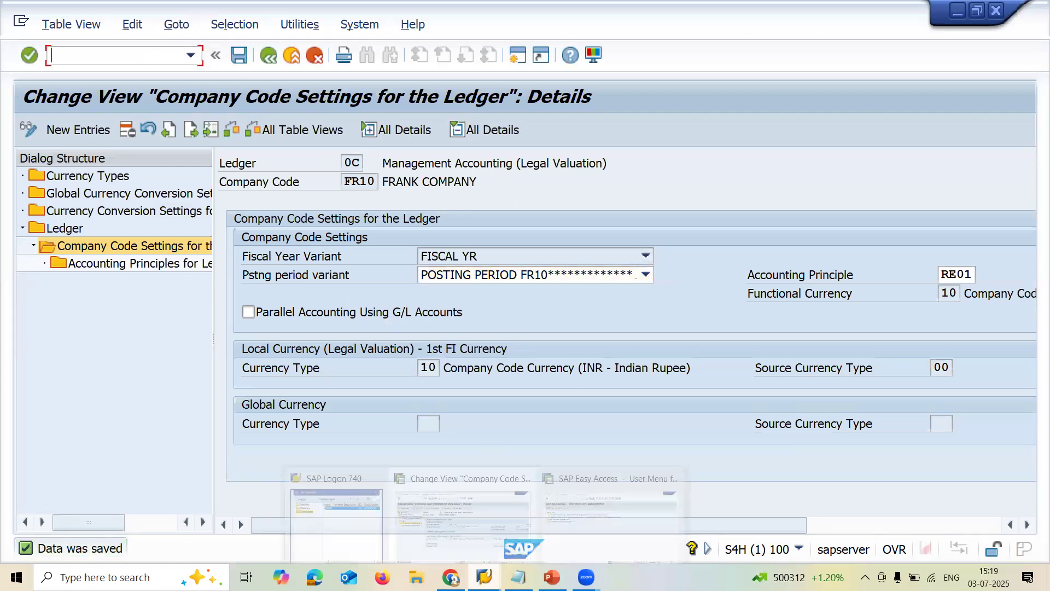
In the SAP Reference IMG, expand Financial Accounting Global Settings > Ledgers > Fiscal Year and Posting Periods.
click(623, 502)
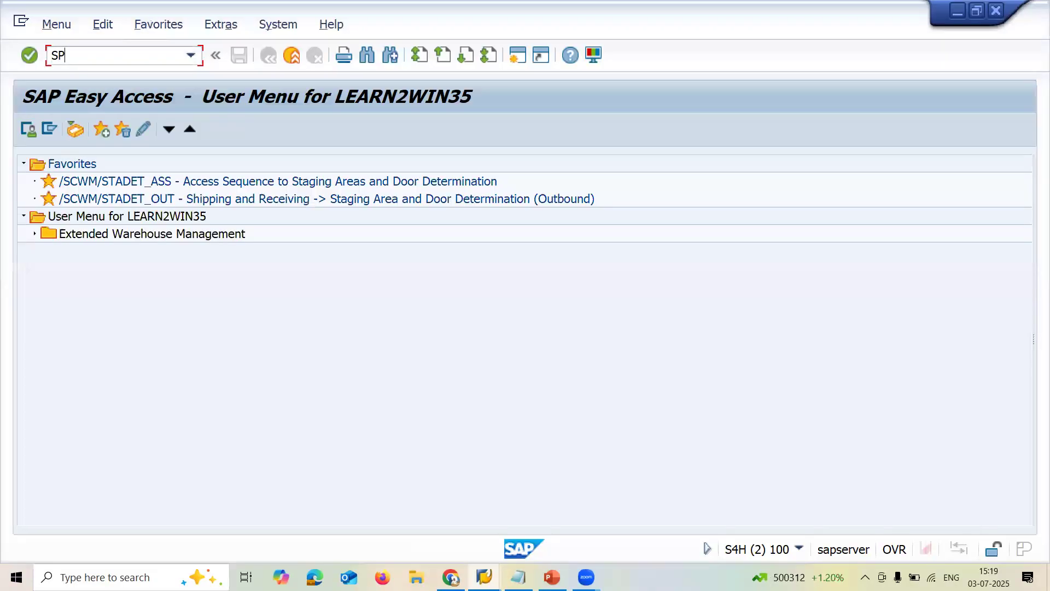
key(Return)
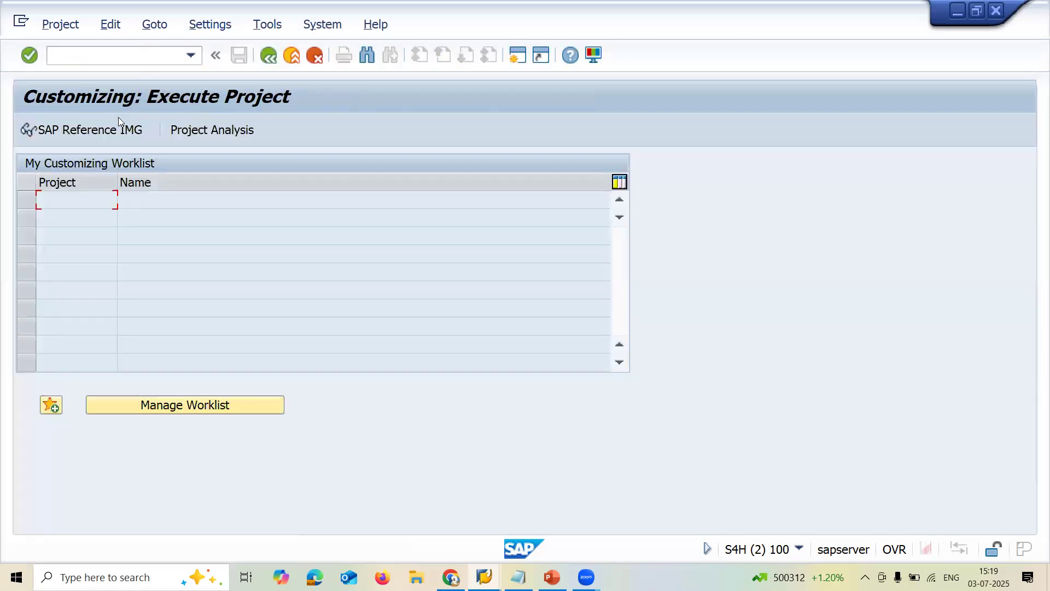
click(118, 129)
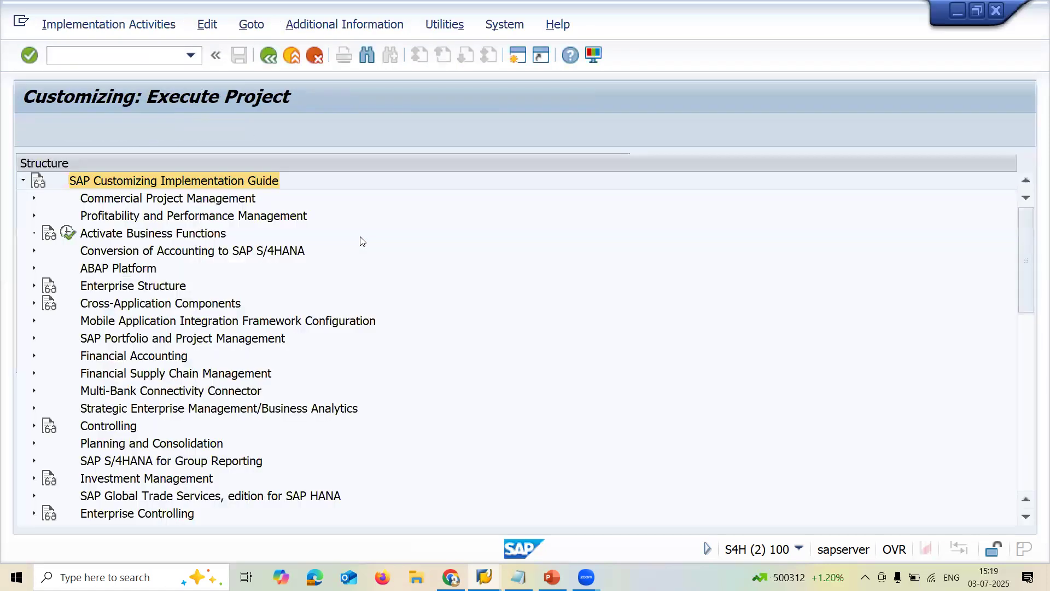
click(33, 356)
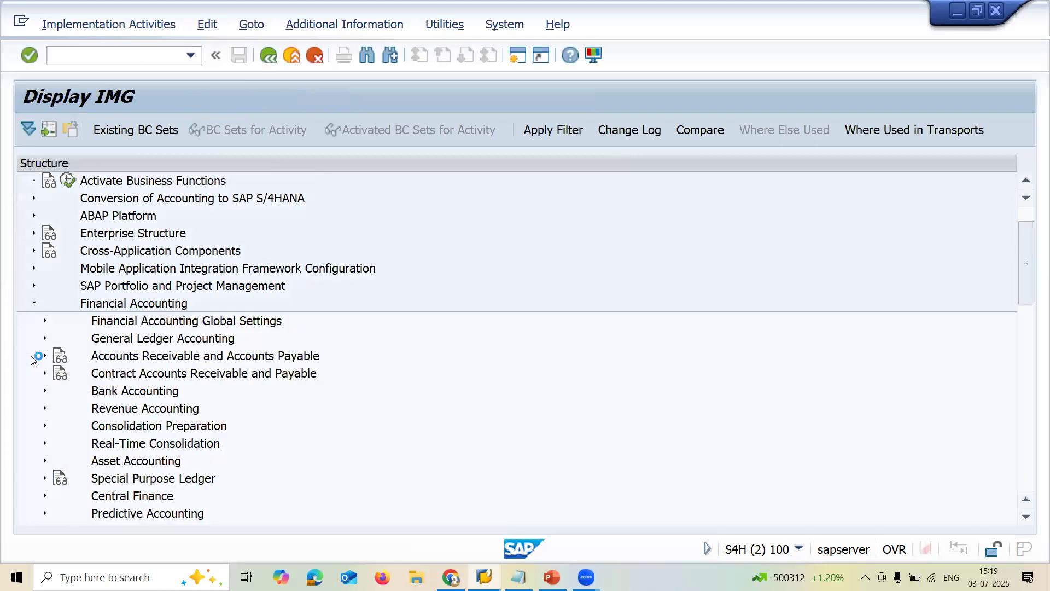
click(44, 321)
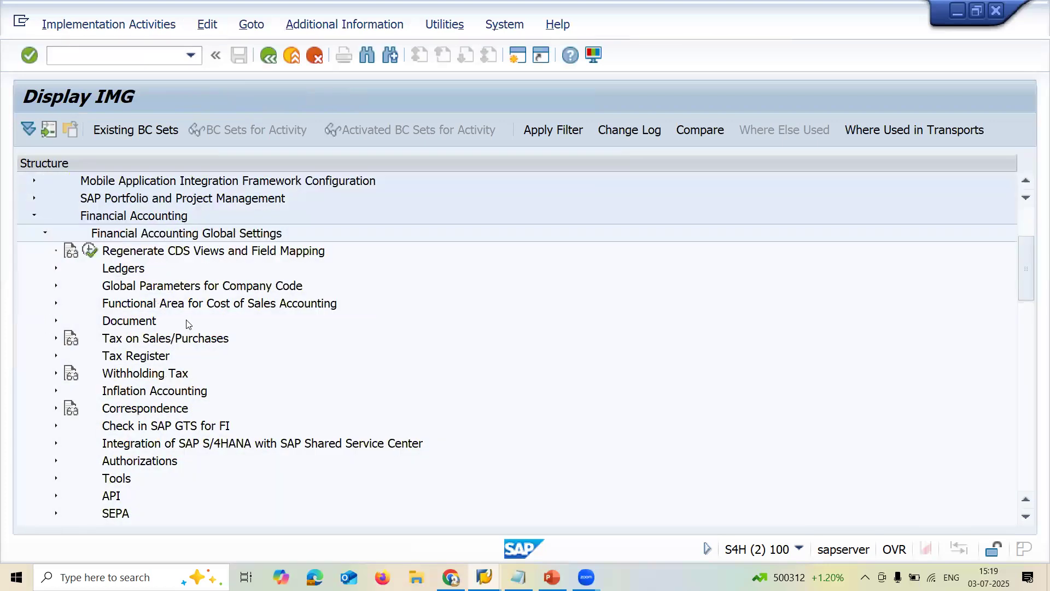
click(56, 268)
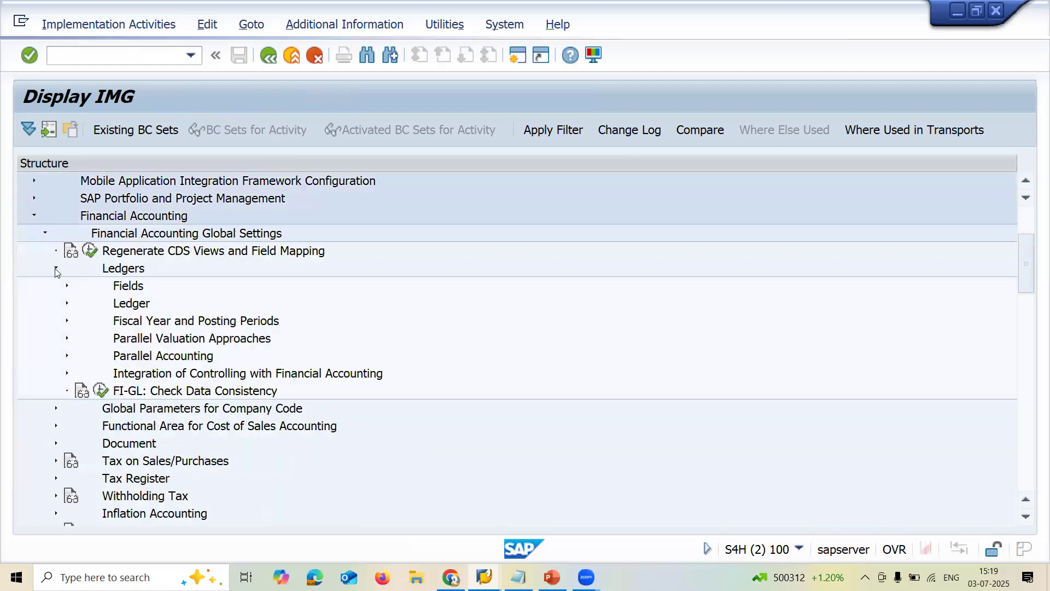
click(65, 321)
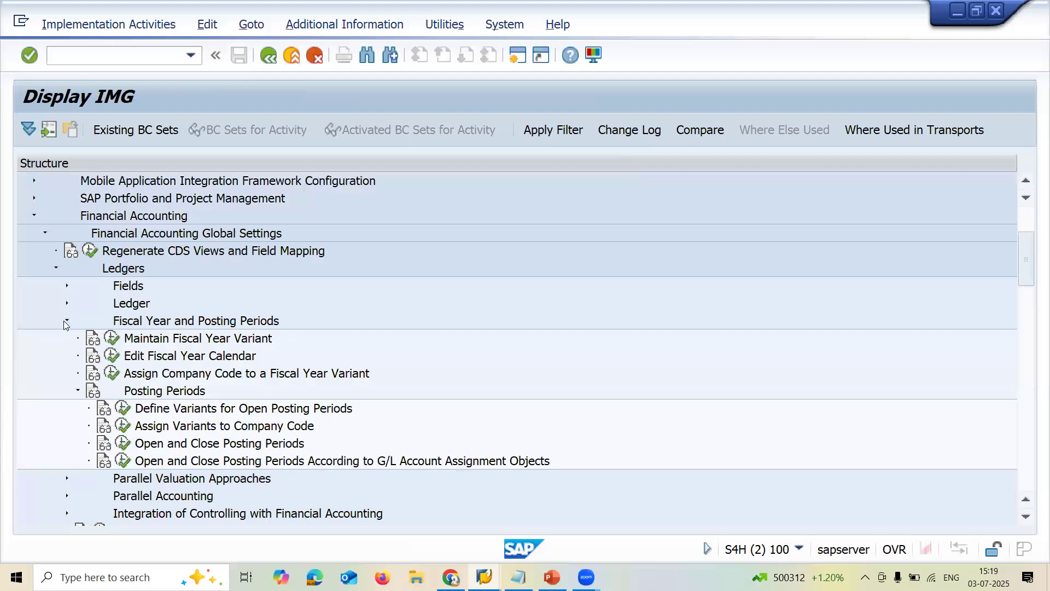
Confirm posting period variant FR10 exists in Define Variants for Open Posting Periods.
click(123, 410)
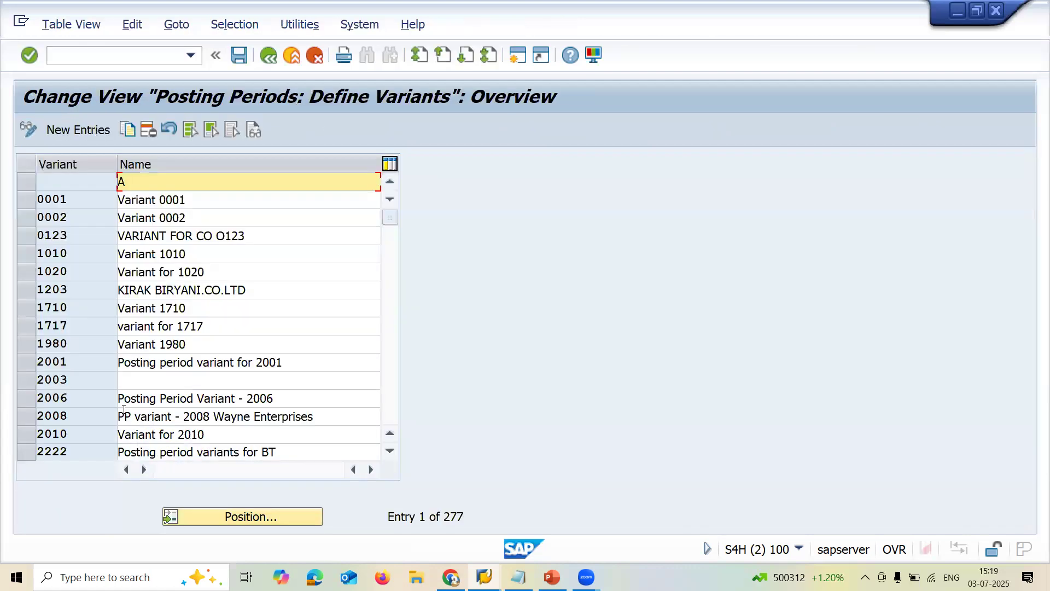
click(270, 514)
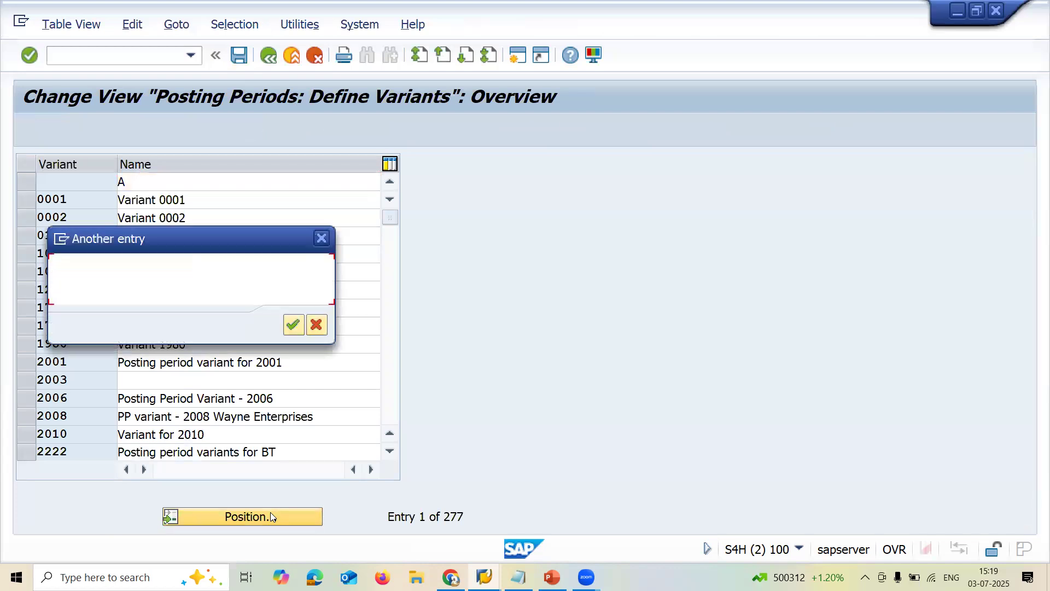
text(FR10)
key(Return)
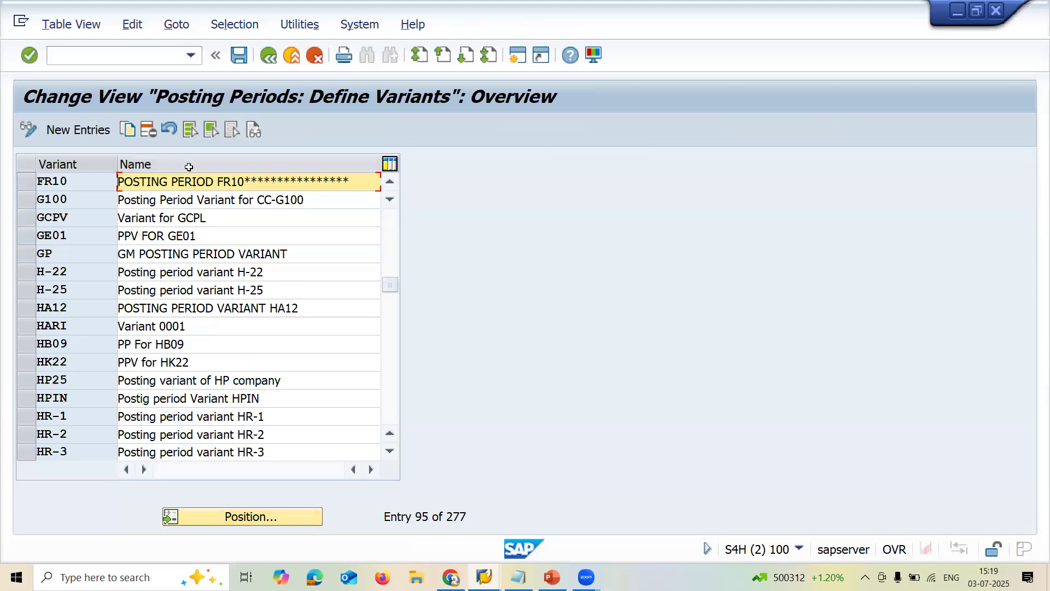
key(F3)
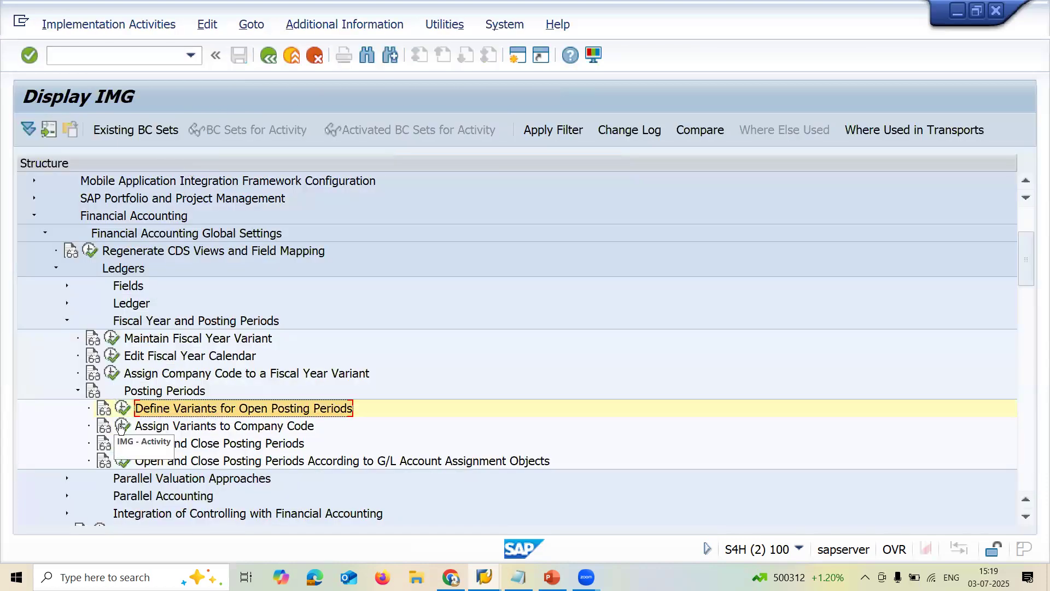
Verify company code FR10 is assigned variant FR10, then return to Easy Access.
click(121, 427)
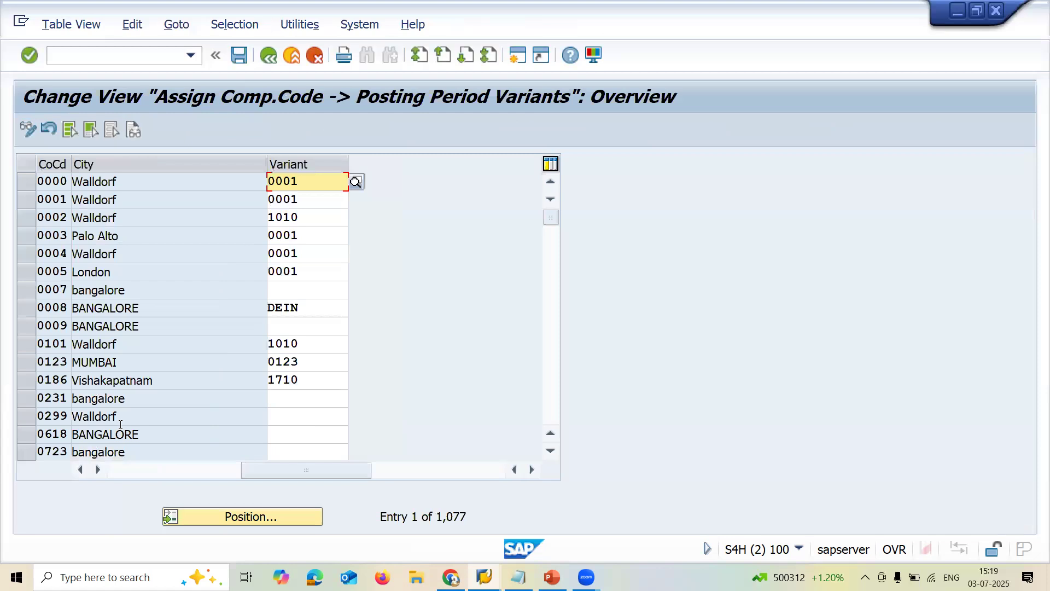
click(262, 514)
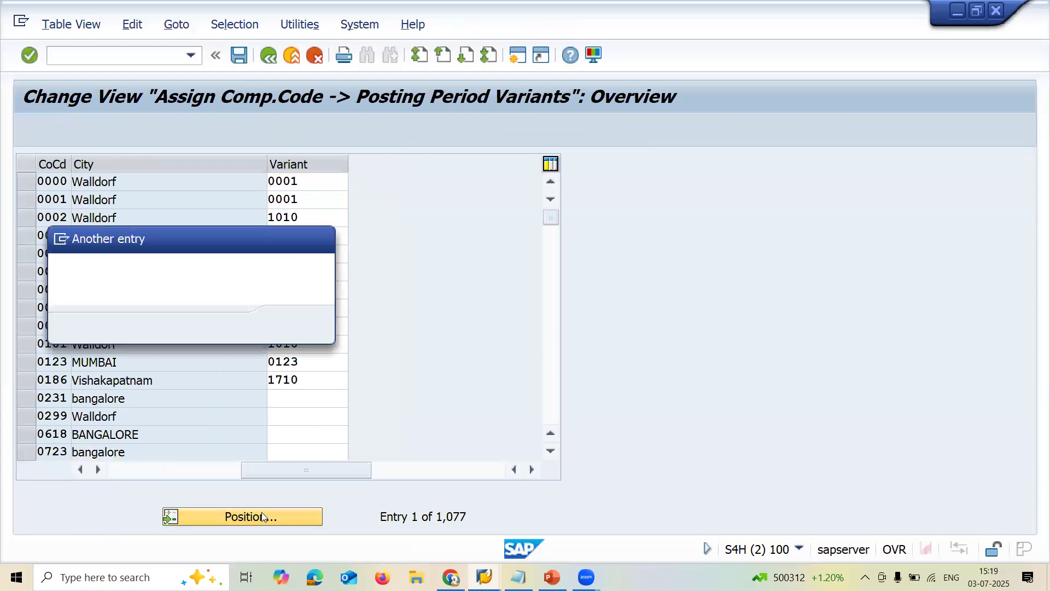
text(FR10)
key(Return)
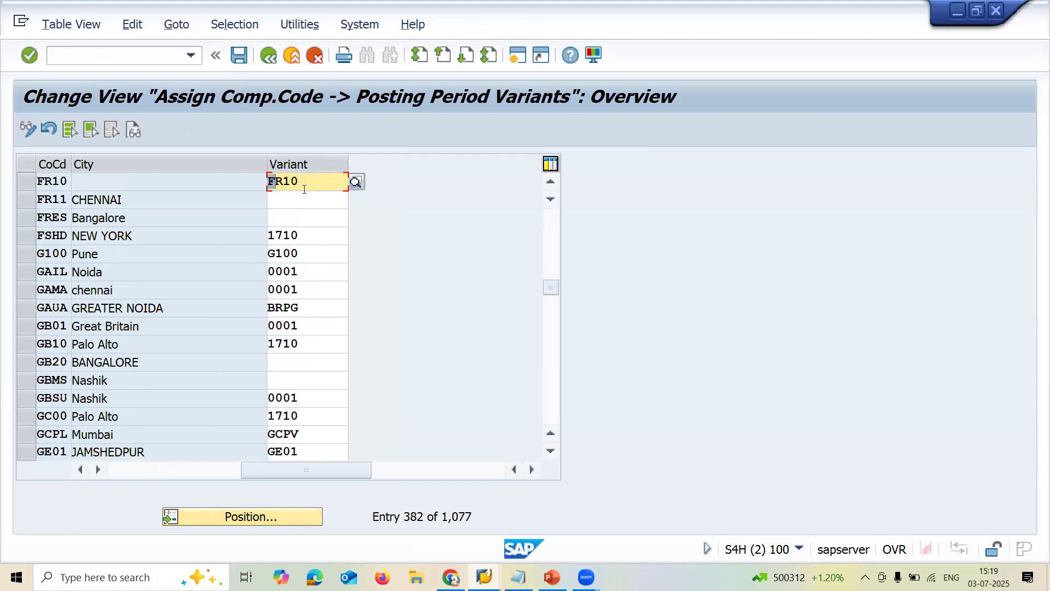
key(shift+Right)
key(shift+Right)
key(shift+Right)
key(F3)
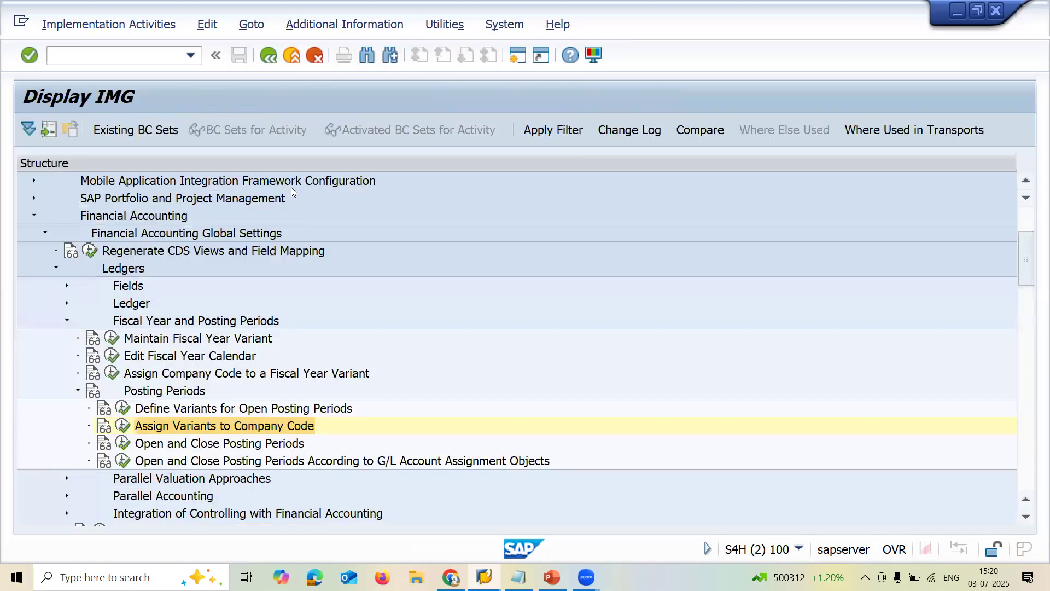
key(F3)
key(F3)
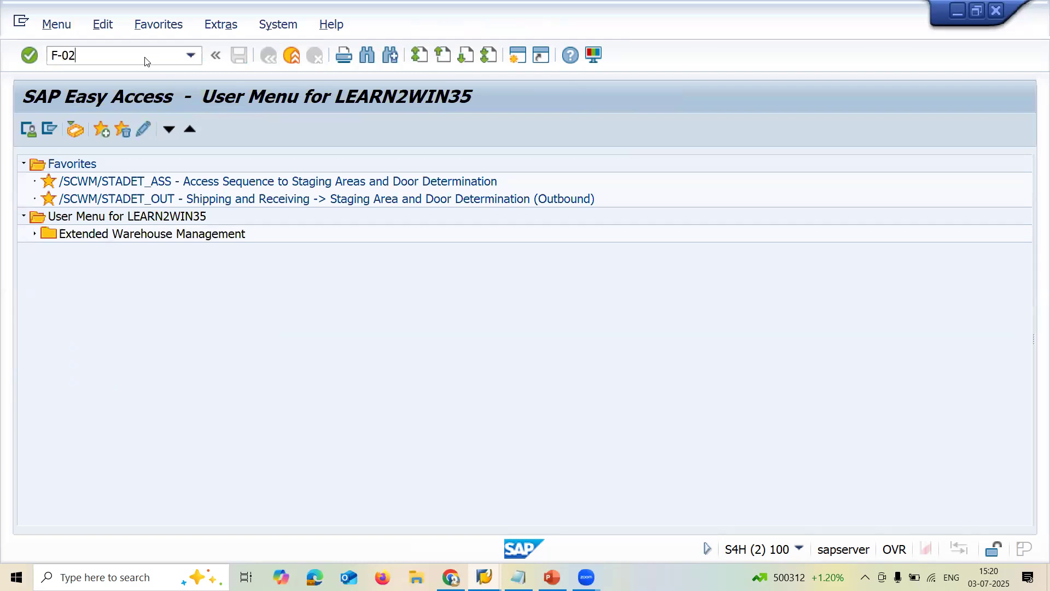
Start F-02 with a debit line on account 1000 for 10000, value date 07/02/2025.
key(Return)
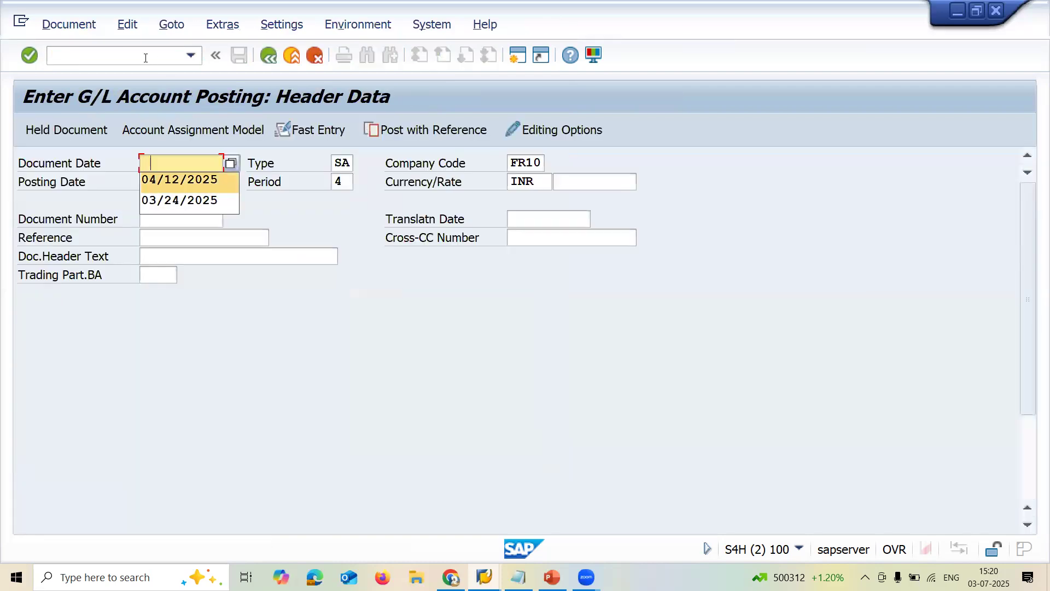
key(Return)
key(Return)
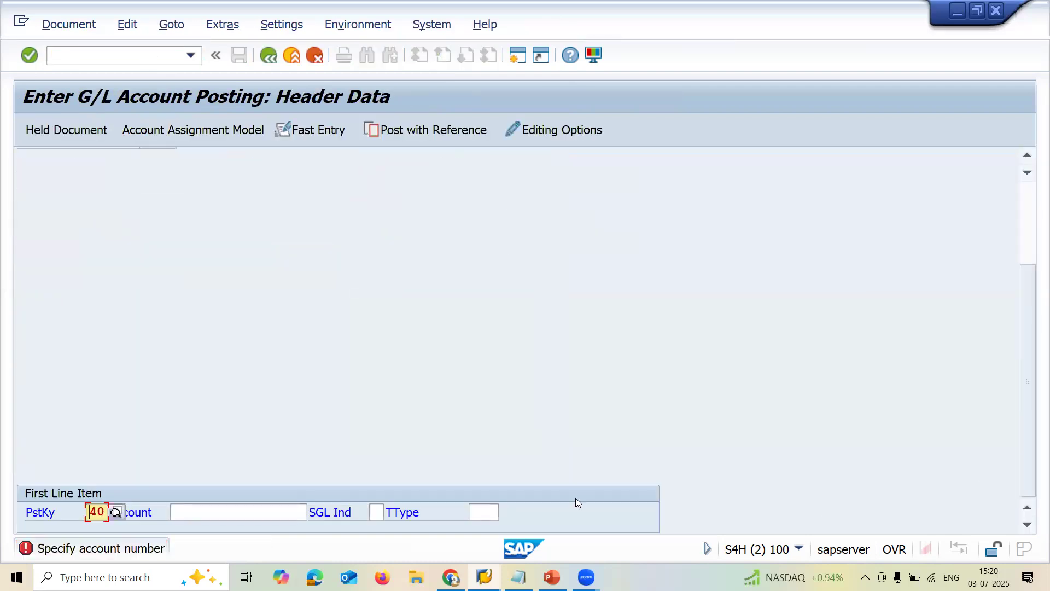
key(Tab)
text(1000)
key(Return)
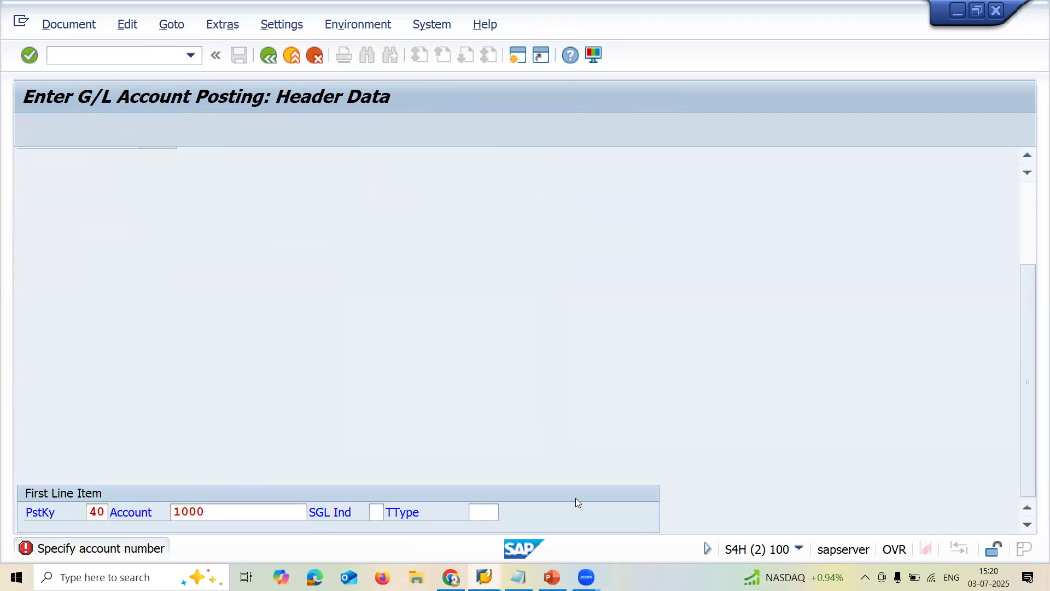
key(Down)
key(Down)
key(Return)
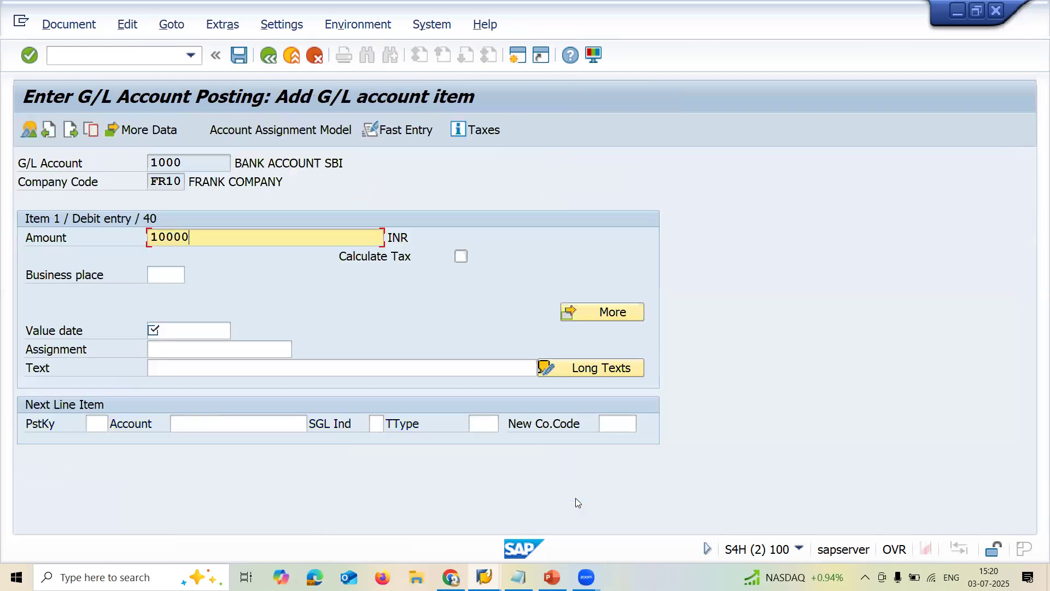
key(Tab)
key(Tab)
key(Down)
key(Return)
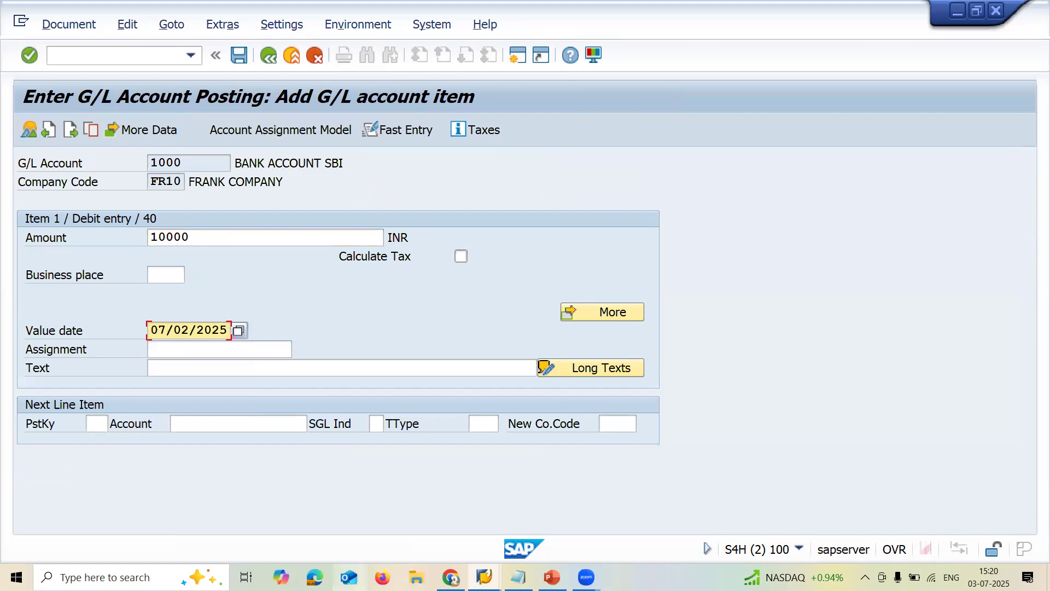
Set the next line's posting key to 50, credit entry.
click(97, 421)
key(Down)
key(Down)
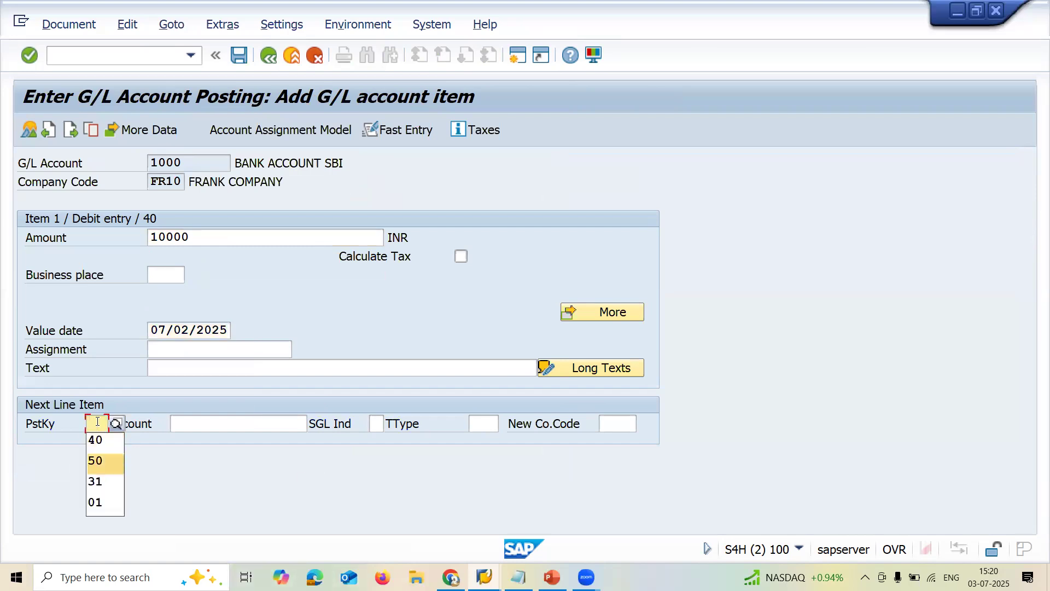
key(Return)
key(Tab)
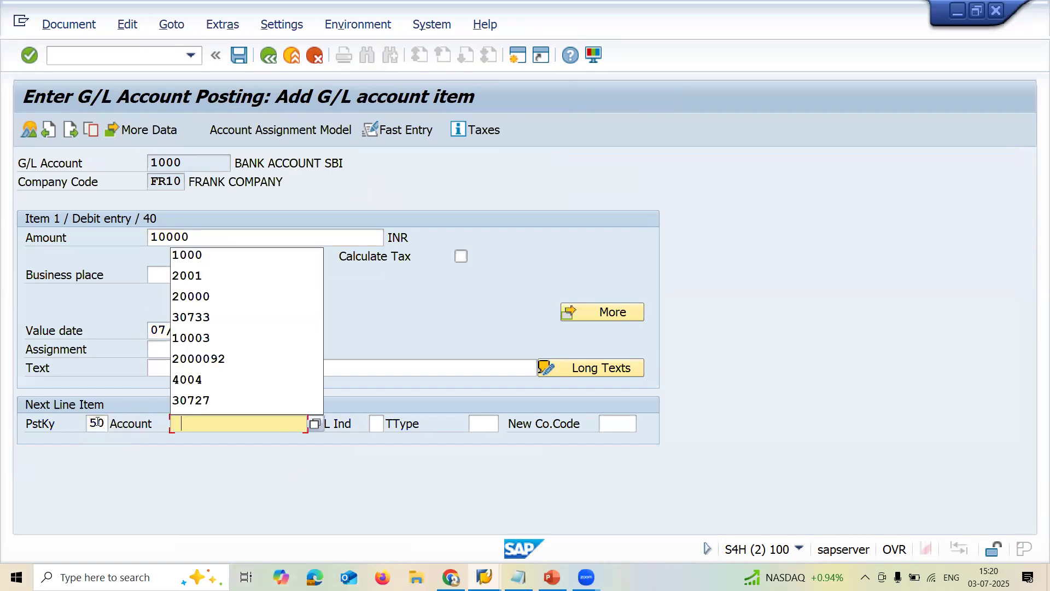
click(105, 427)
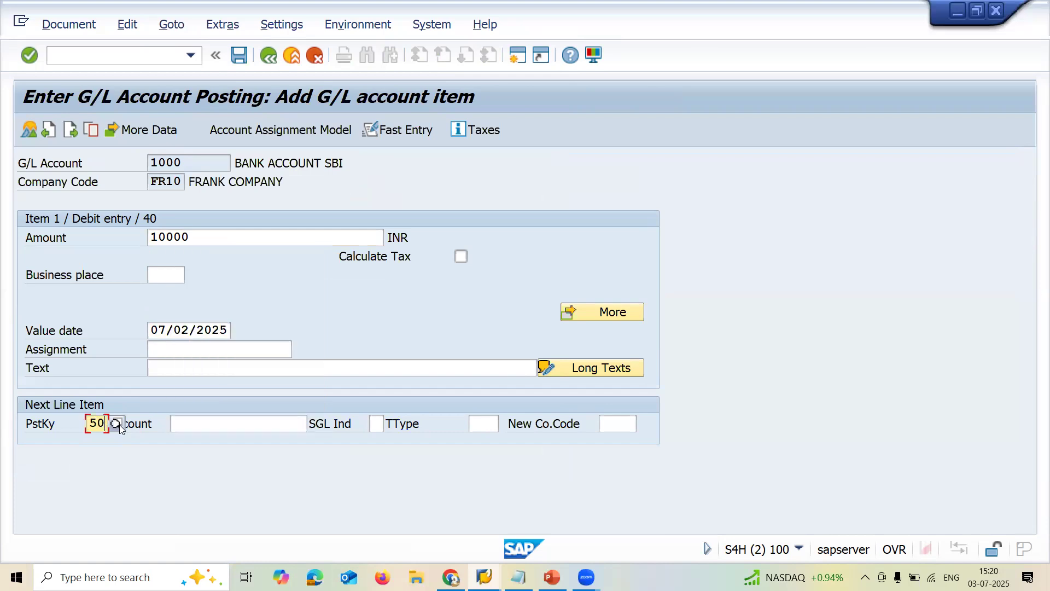
click(121, 427)
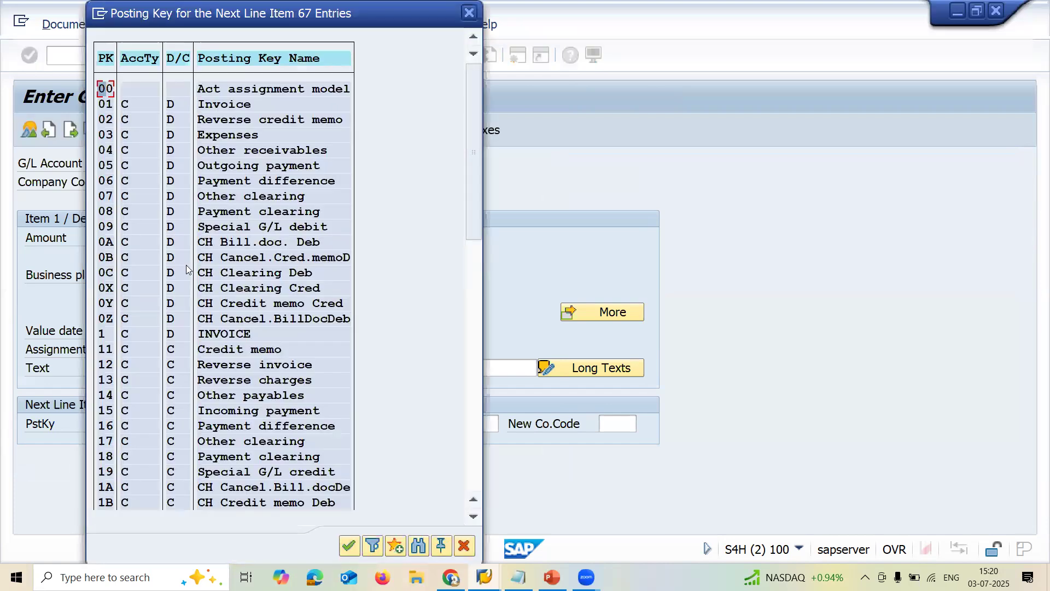
click(470, 454)
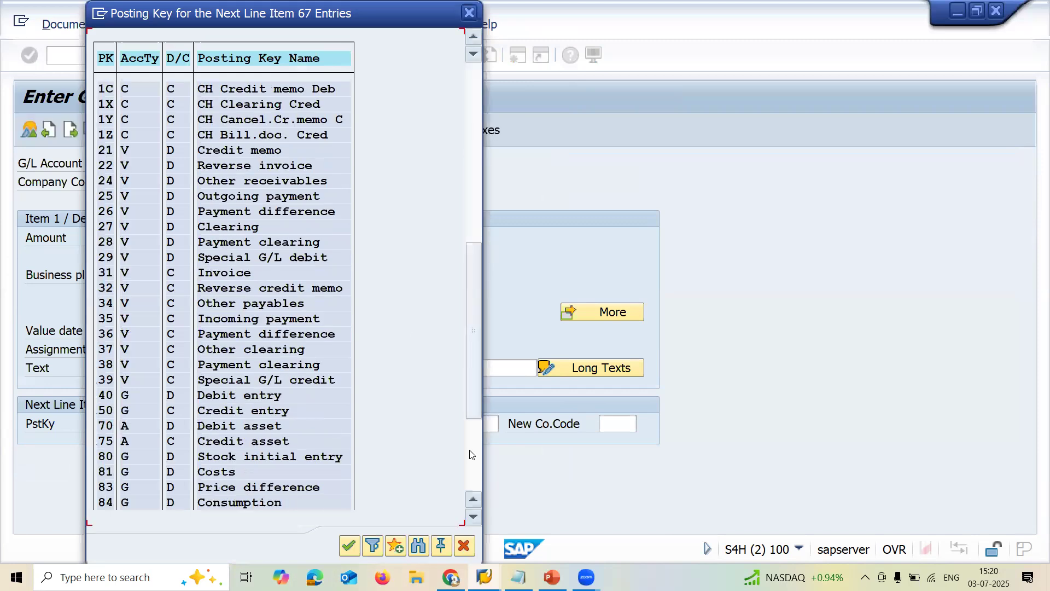
double_click(105, 410)
Credit share capital account 2001 with the balancing 10,000.00 and post the document.
click(210, 427)
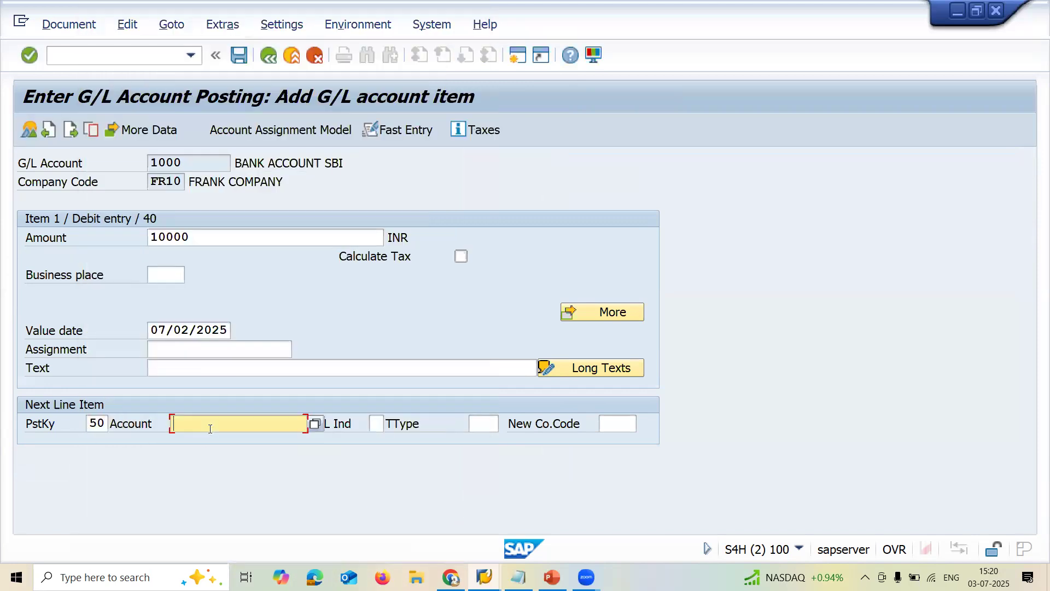
key(Down)
key(Down)
key(Return)
key(Return)
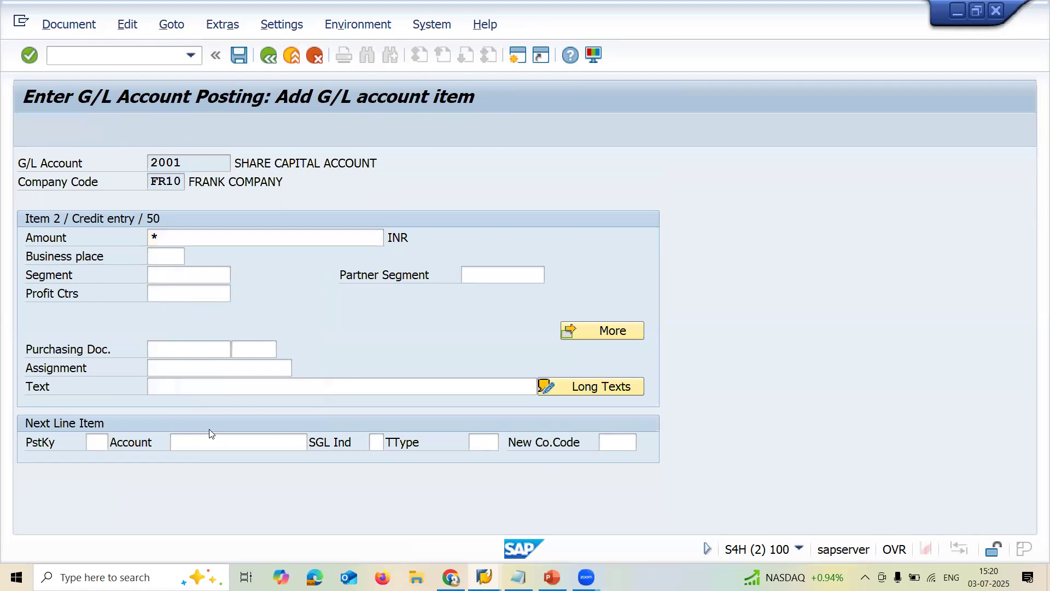
key(Return)
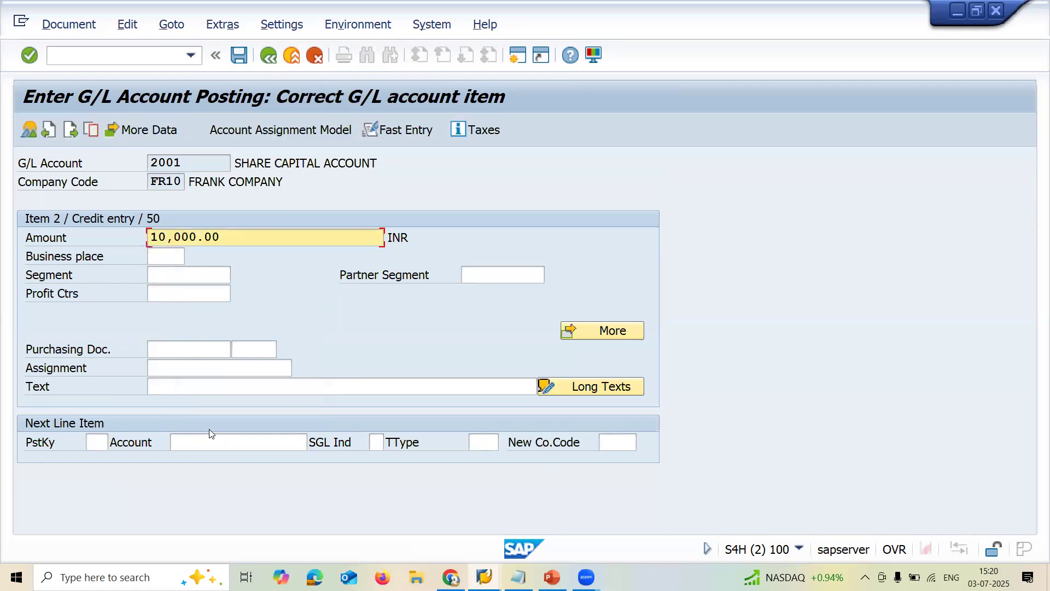
key(ctrl+s)
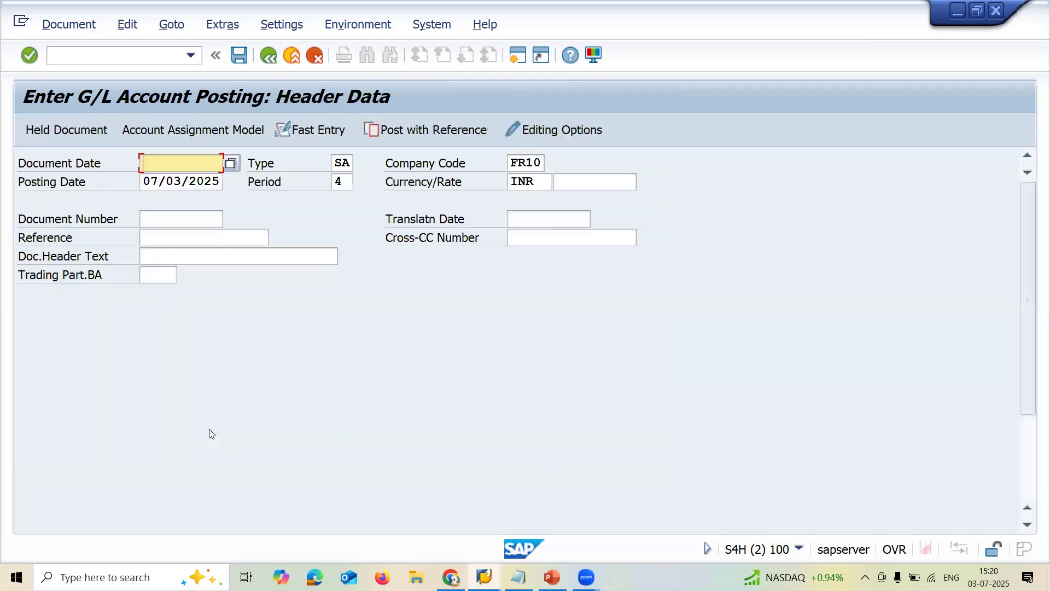